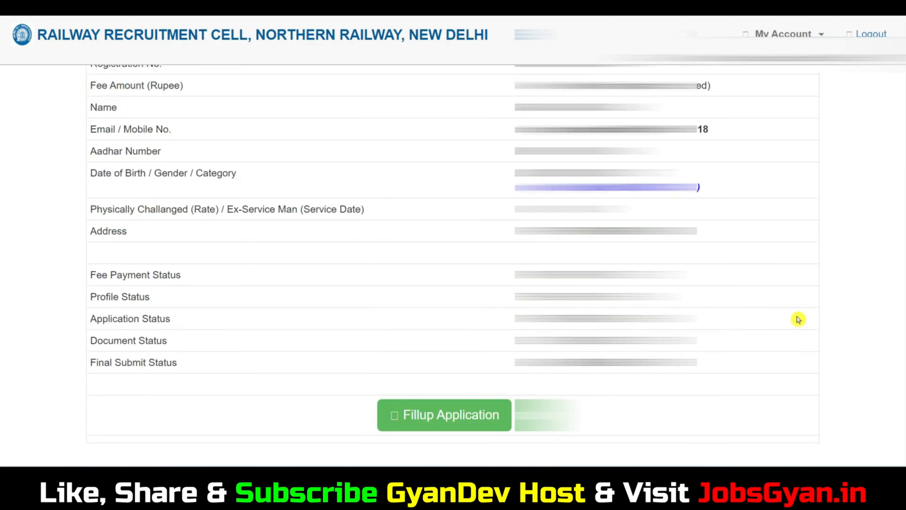
# Open the application form, enter the father's name, and set nationality Indian and religion Muslim.
pyautogui.click(470, 318)
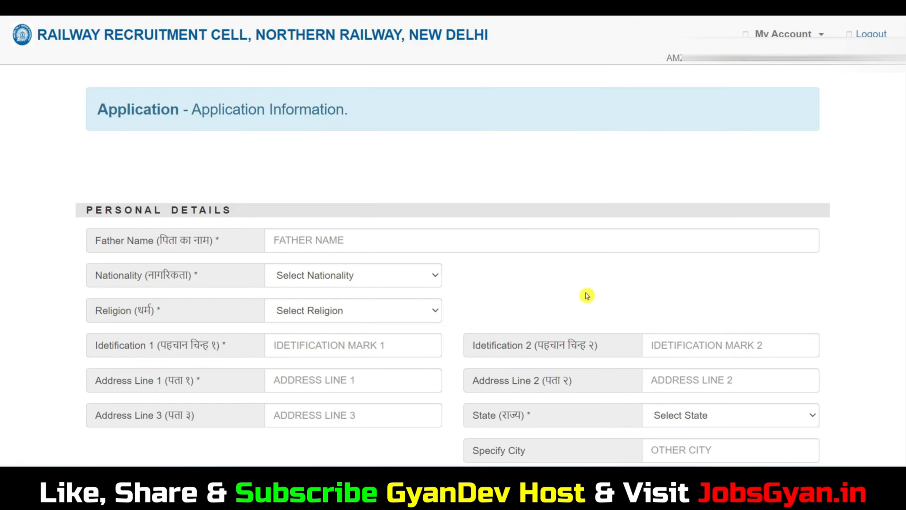
pyautogui.click(316, 241)
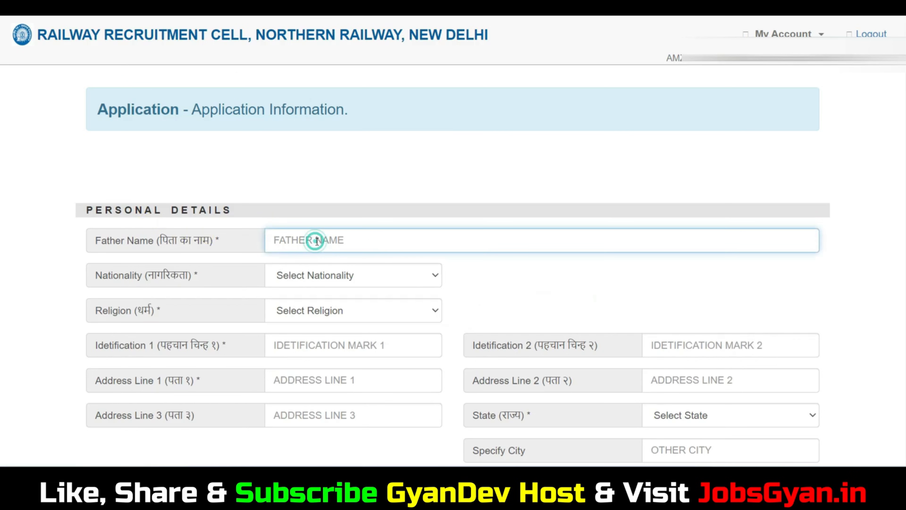
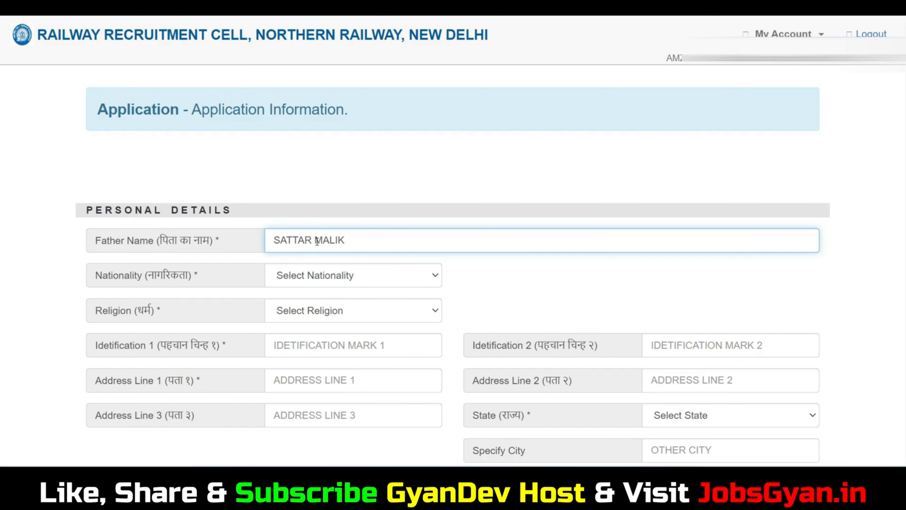
pyautogui.click(380, 283)
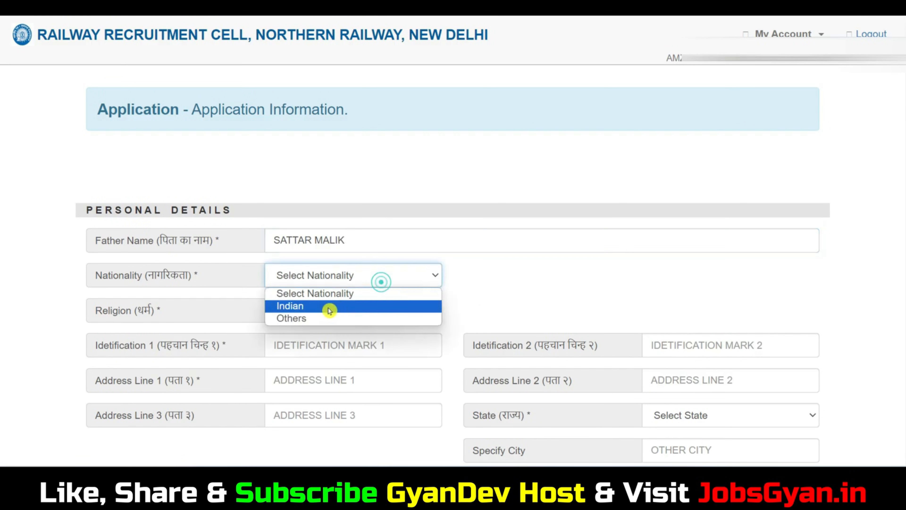
pyautogui.click(332, 307)
pyautogui.scroll(-3, 428, 250)
pyautogui.click(313, 200)
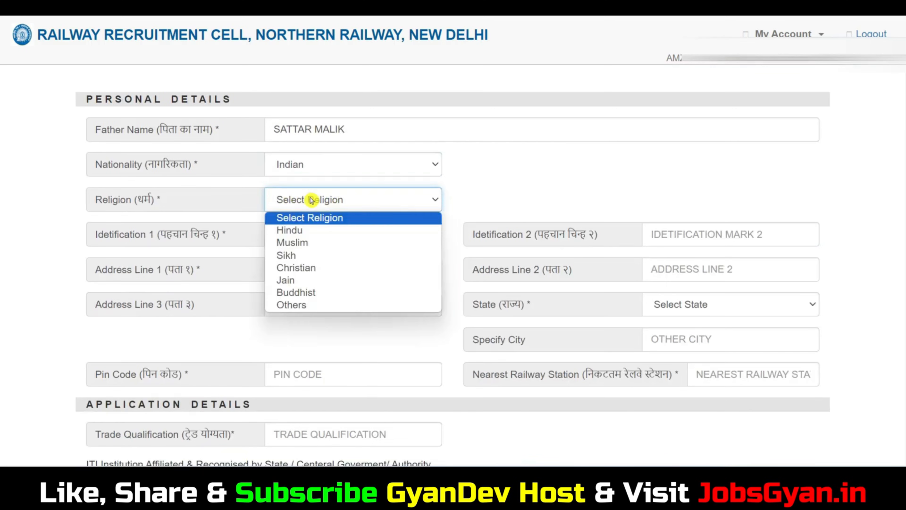
pyautogui.click(311, 242)
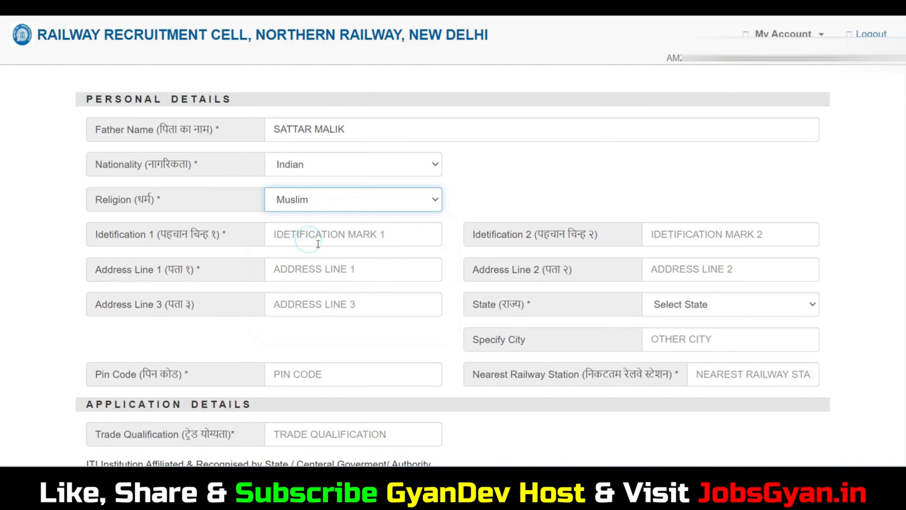
# Enter the identification mark and address lines, and choose UTTAR PRADESH as the state.
pyautogui.click(321, 233)
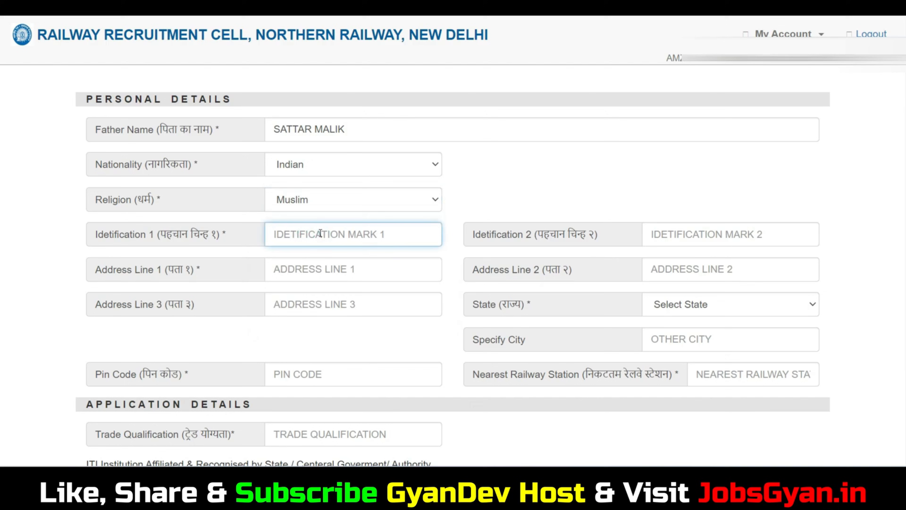
pyautogui.write('MOLE ON MY CHICK')
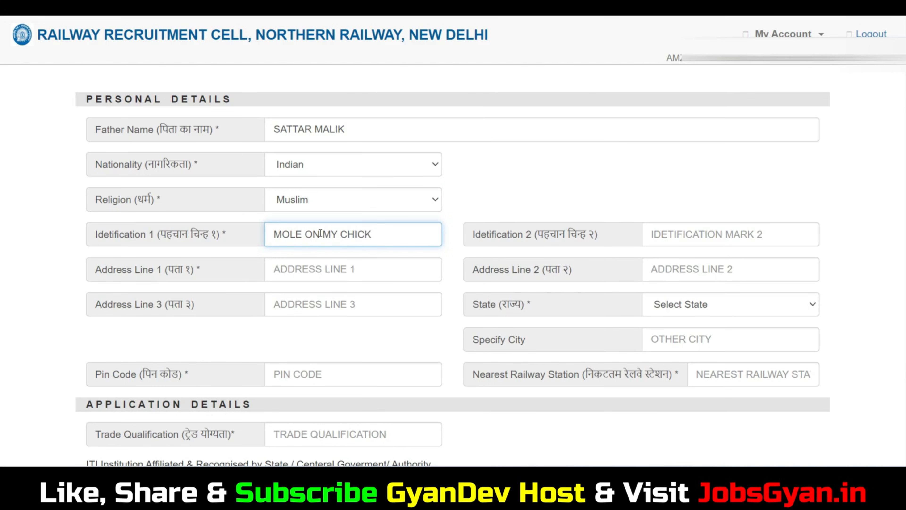
pyautogui.click(690, 243)
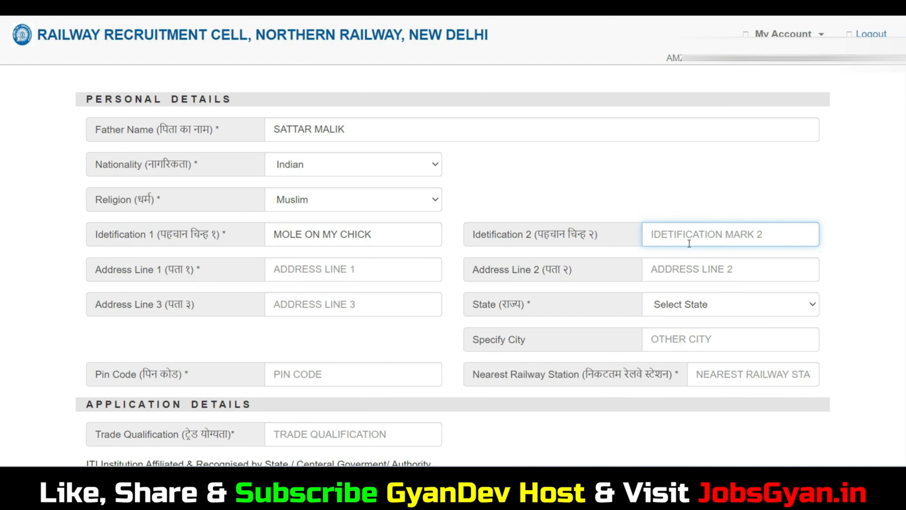
pyautogui.click(368, 274)
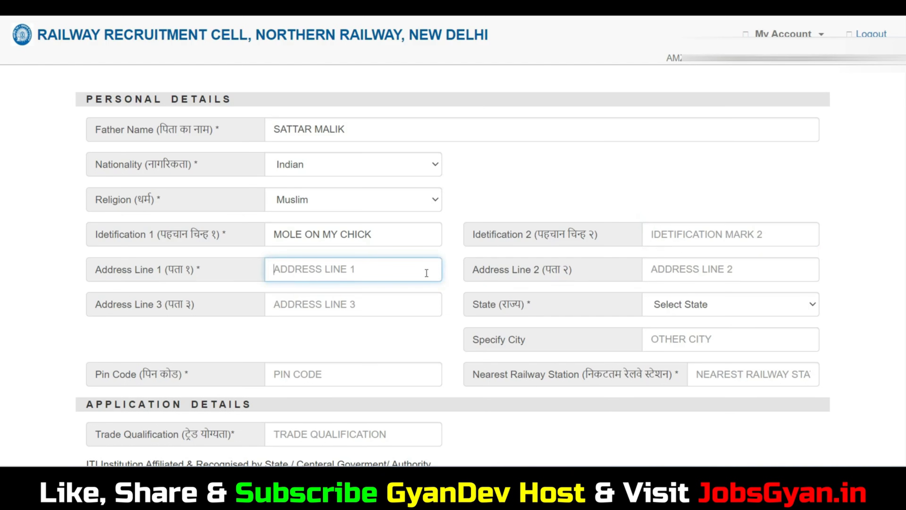
pyautogui.click(672, 265)
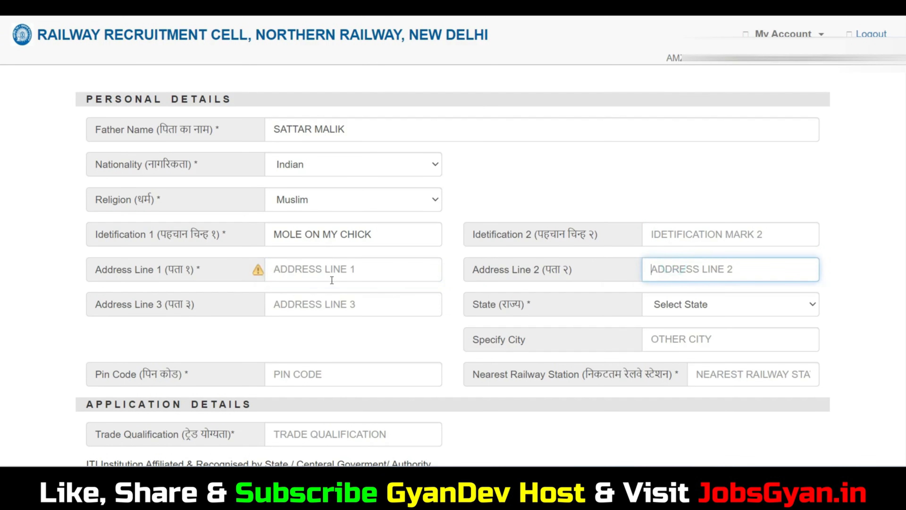
pyautogui.click(315, 294)
pyautogui.click(693, 304)
pyautogui.scroll(-5, 744, 192)
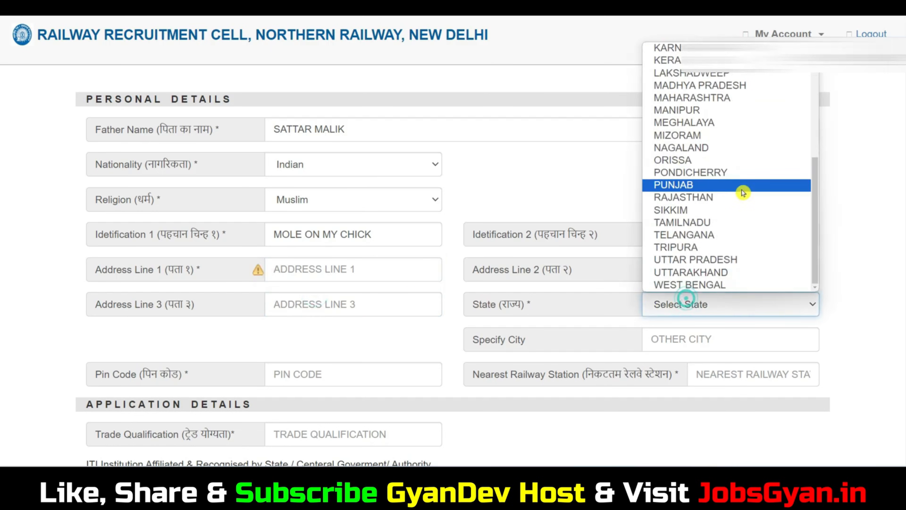
pyautogui.click(722, 259)
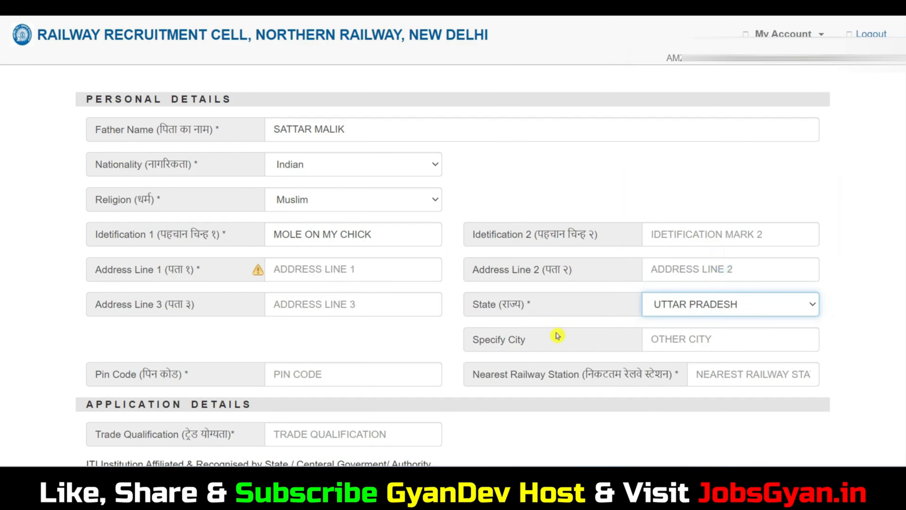
# Fill in the city, pin code and nearest railway station.
pyautogui.click(699, 341)
pyautogui.write('SAHARANPUR')
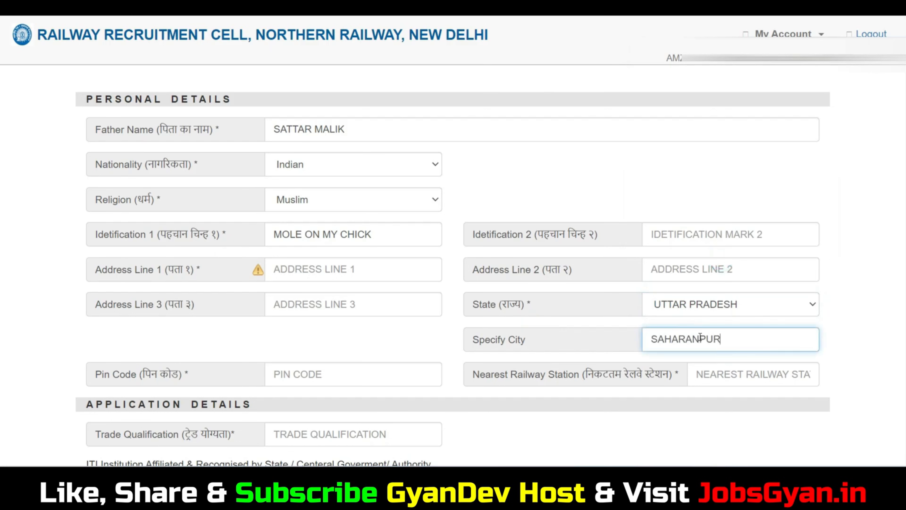
pyautogui.scroll(-3, 700, 337)
pyautogui.click(370, 264)
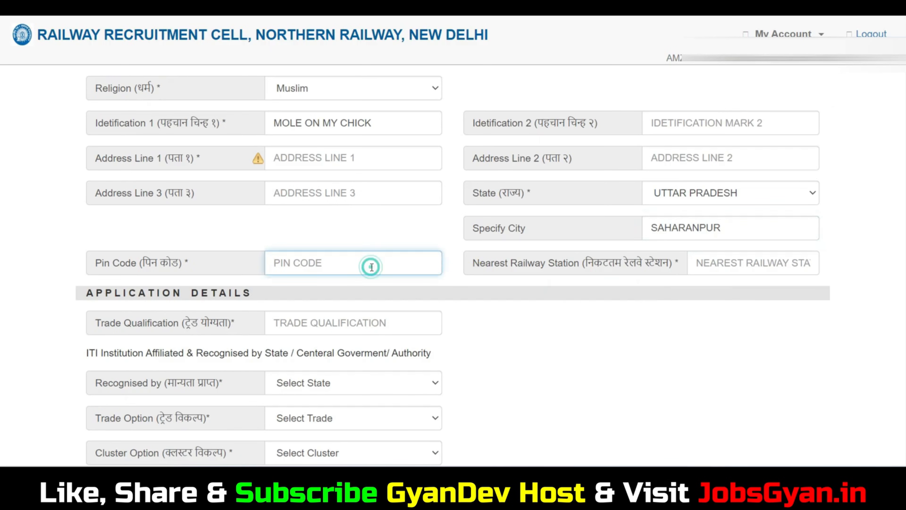
pyautogui.write('247001')
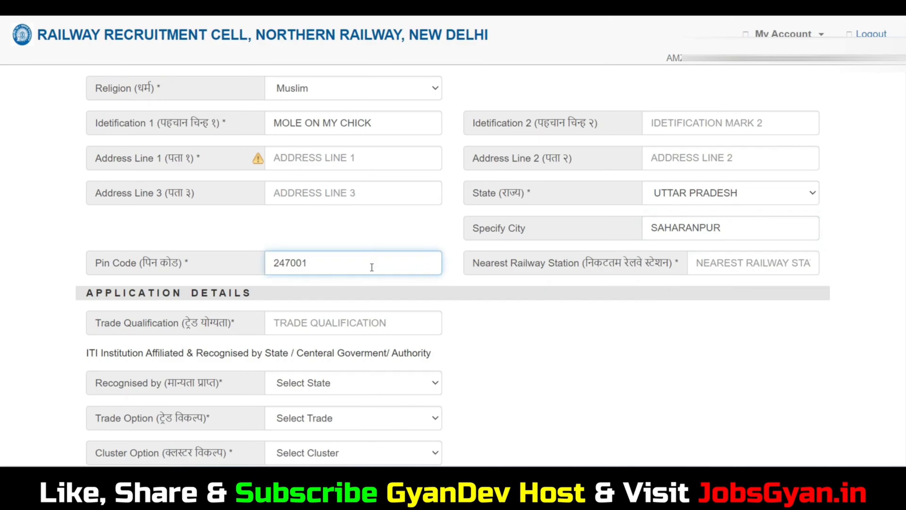
pyautogui.click(733, 263)
pyautogui.write('SAHARANPUR')
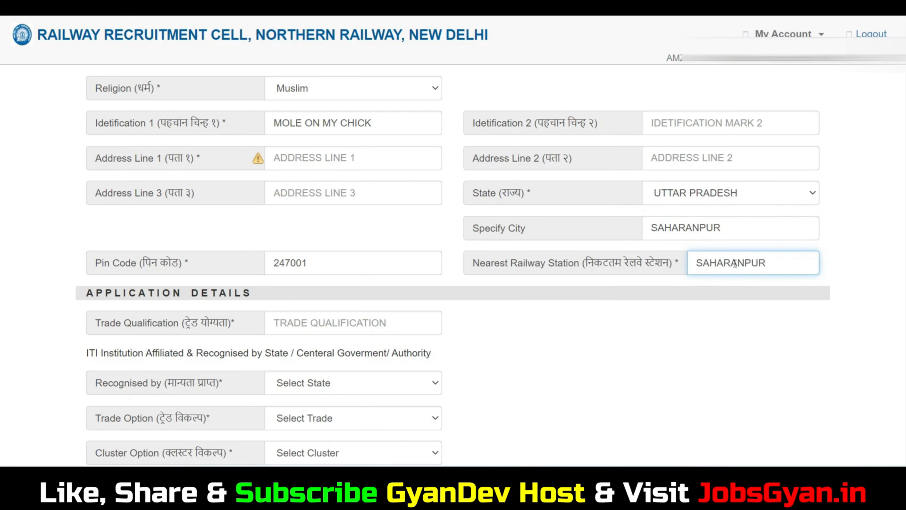
pyautogui.scroll(-3, 295, 196)
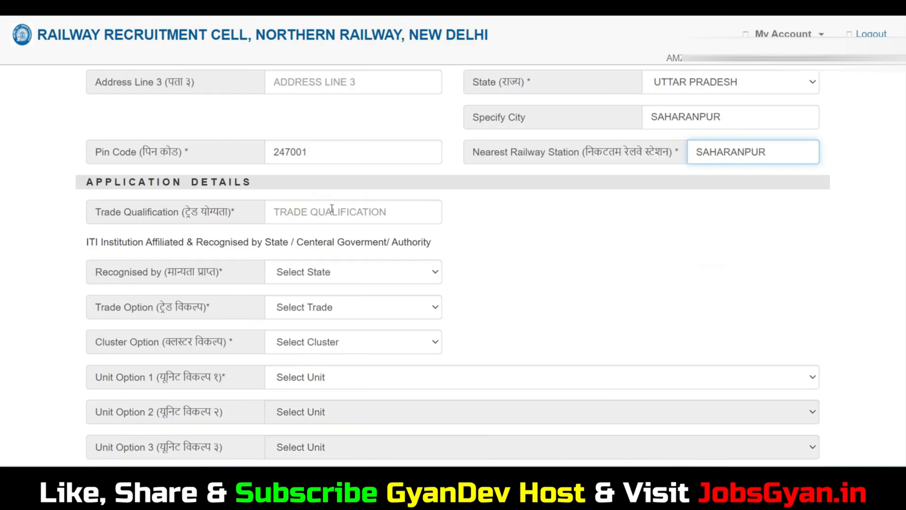
# Enter ITI as the trade qualification, recognised by UTTAR PRADESH - NCVT.
pyautogui.click(331, 208)
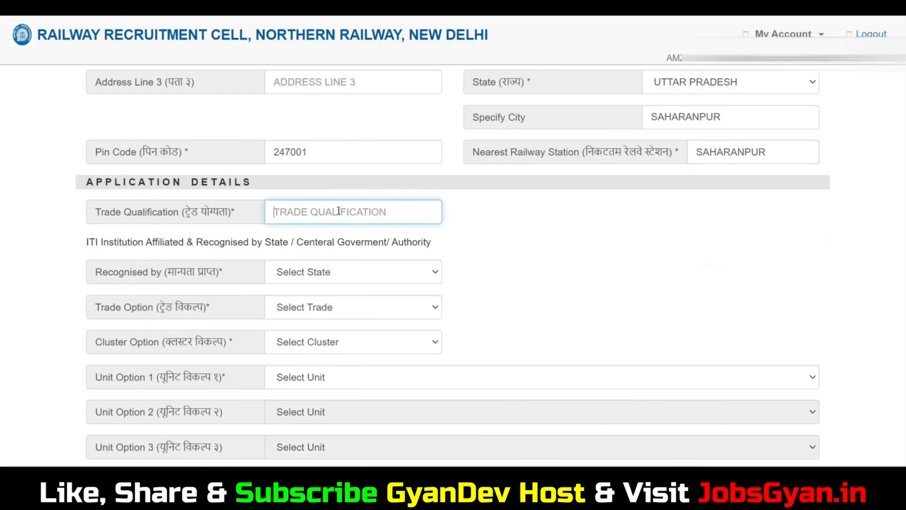
pyautogui.write('ITI')
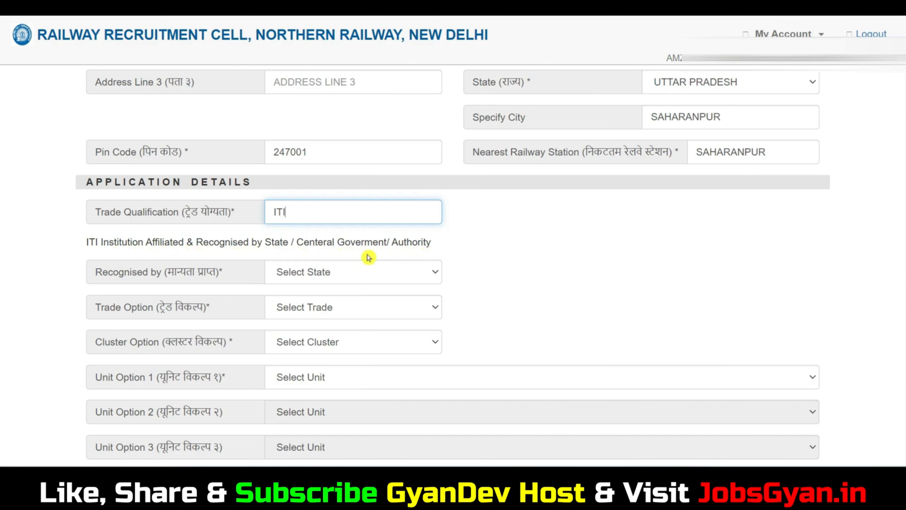
pyautogui.click(268, 243)
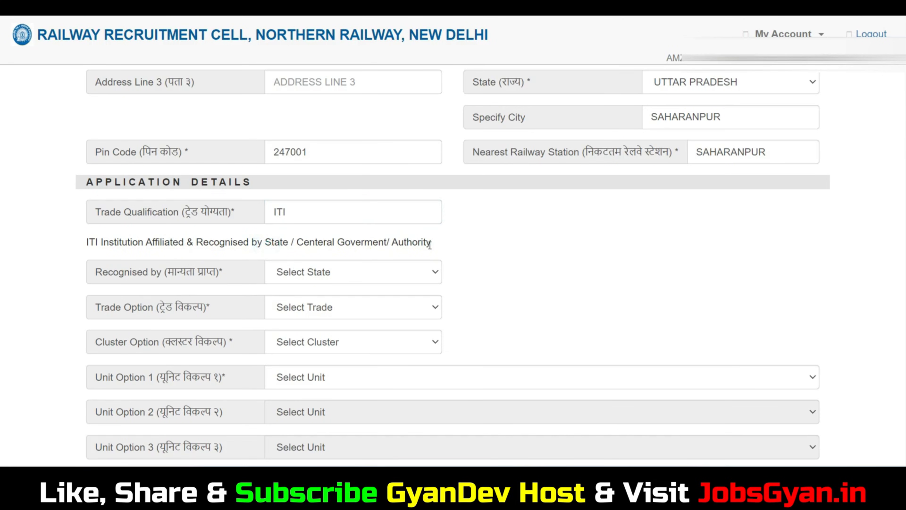
pyautogui.doubleClick(393, 243)
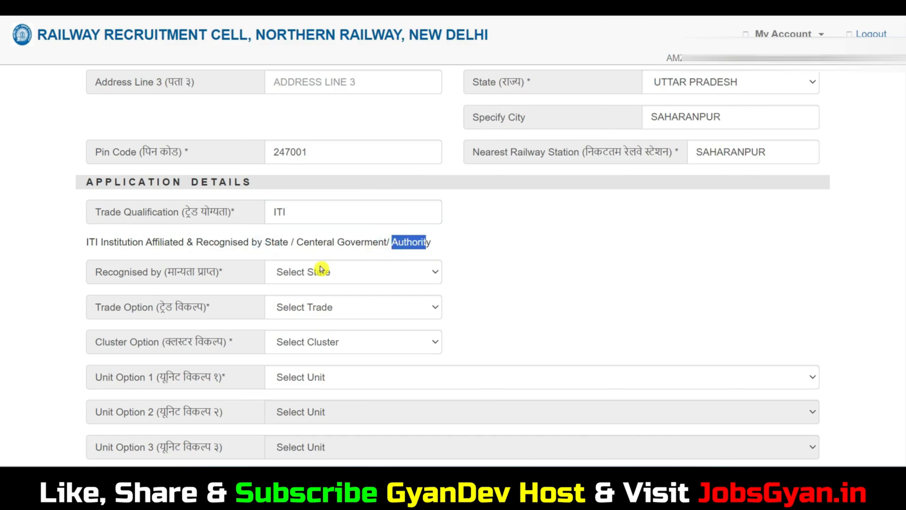
pyautogui.click(342, 274)
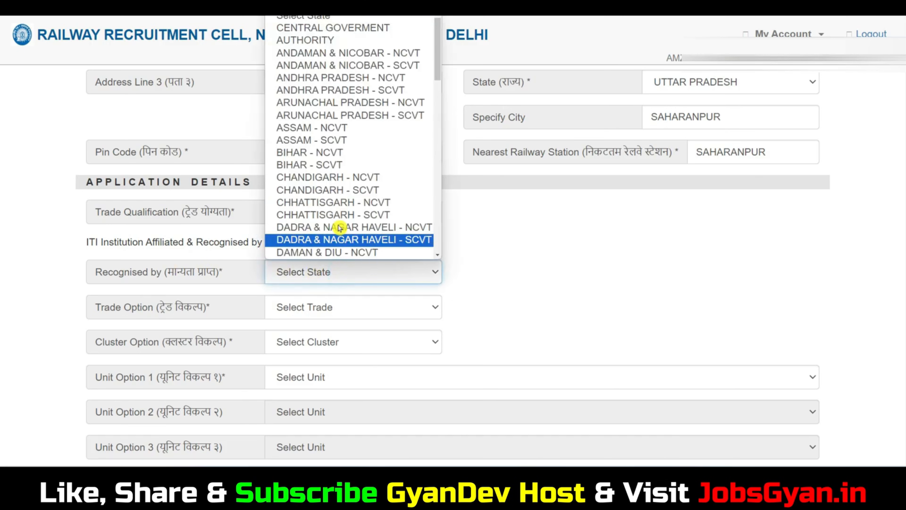
pyautogui.scroll(-15, 380, 167)
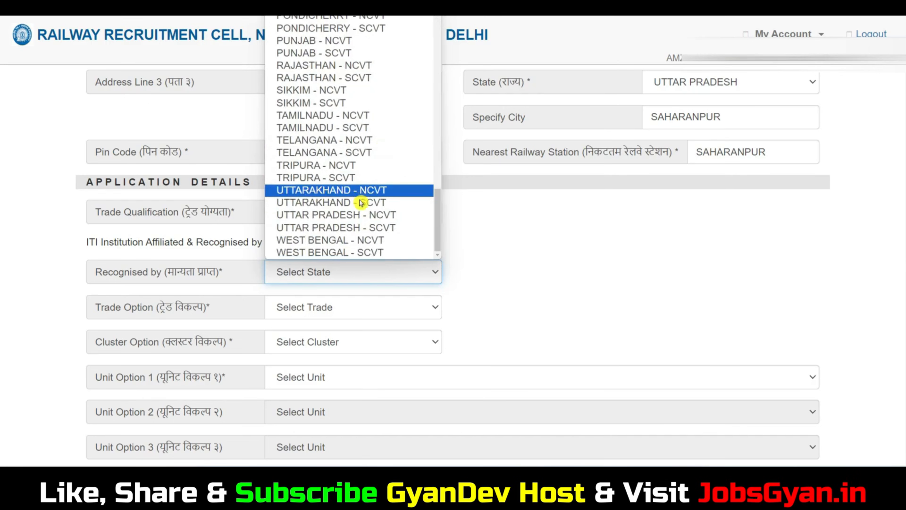
pyautogui.click(367, 215)
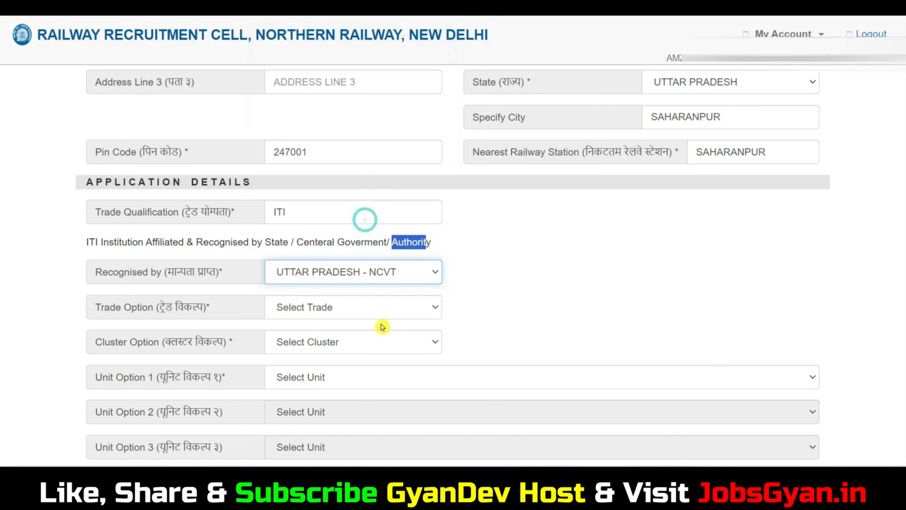
# Choose FITTER as the trade and DELHI as the cluster.
pyautogui.click(364, 310)
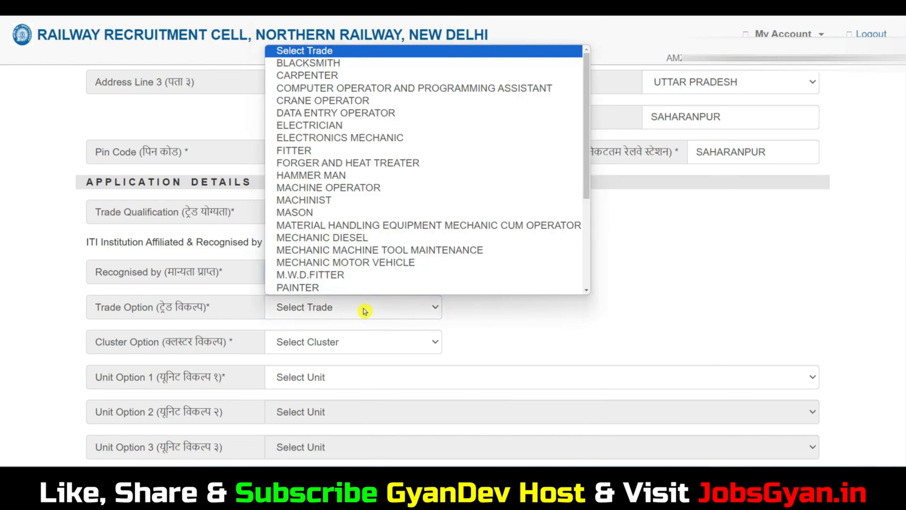
pyautogui.click(288, 152)
pyautogui.click(324, 342)
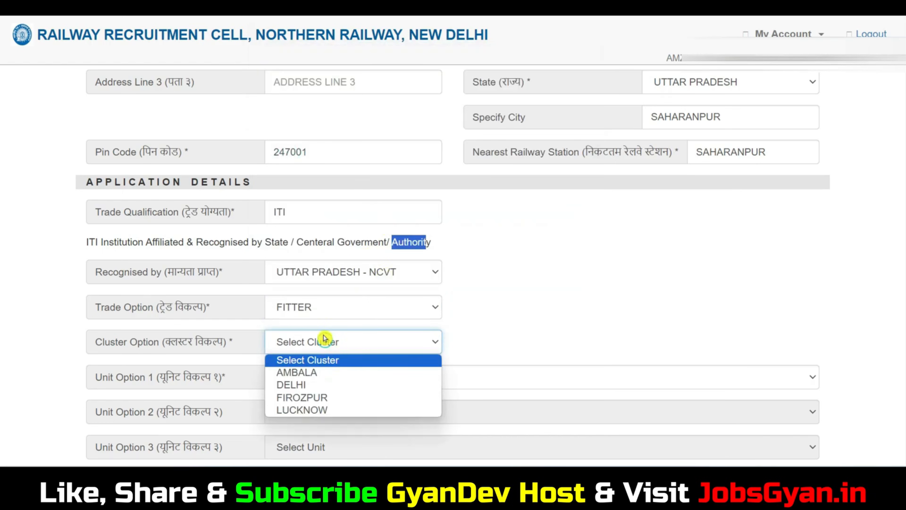
pyautogui.click(320, 385)
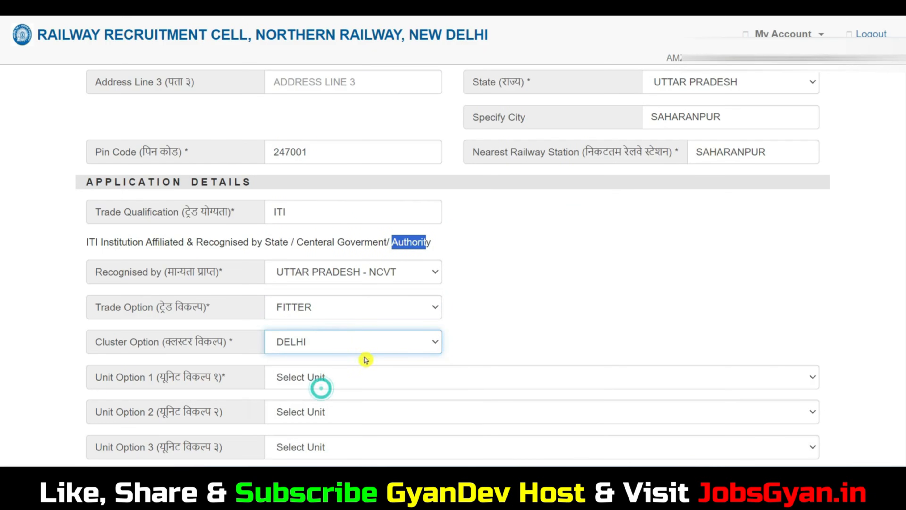
# Set unit preferences 1–6: C AND W (ELEC.) W/SHOP/NEW DELHI, C AND W NZM, EMU CAR SHED/GZB, DSL SHED TKD, C AND W W/SHOP/DELHI, C AND W NZM.
pyautogui.click(335, 381)
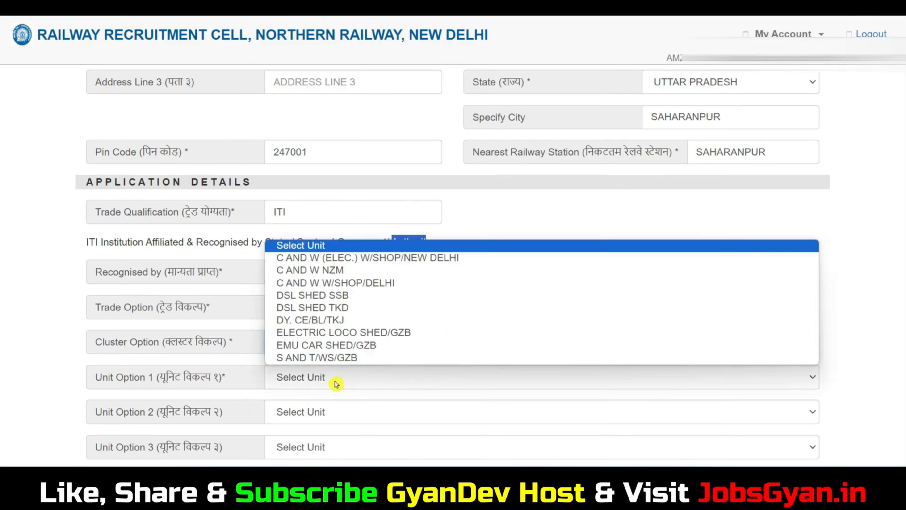
pyautogui.click(330, 261)
pyautogui.scroll(-3, 400, 371)
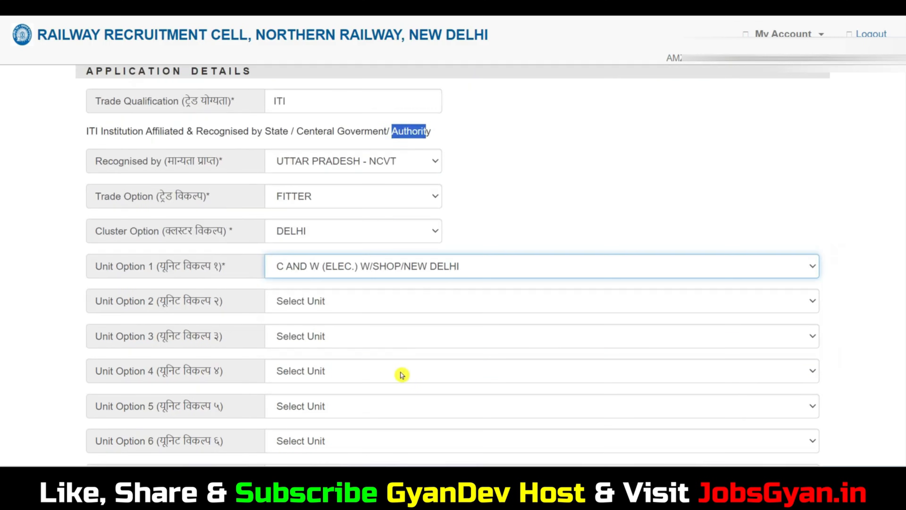
pyautogui.click(309, 304)
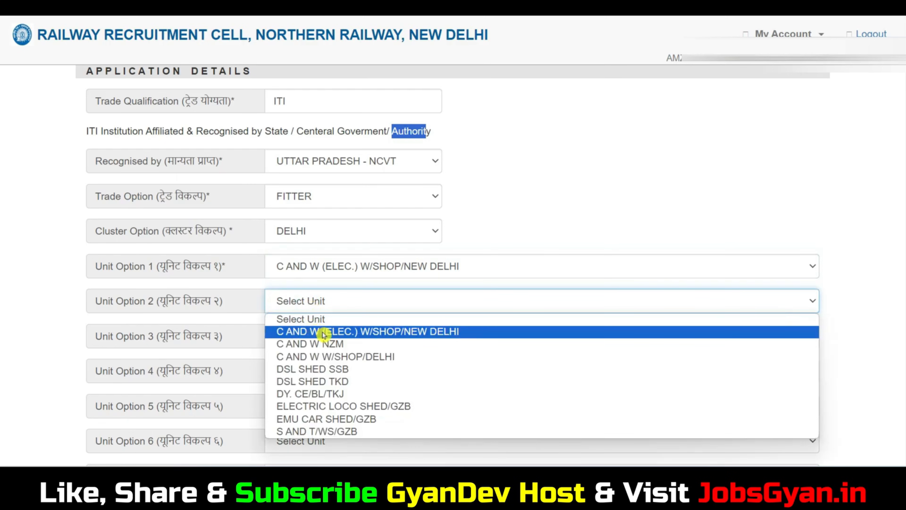
pyautogui.click(325, 344)
pyautogui.click(330, 337)
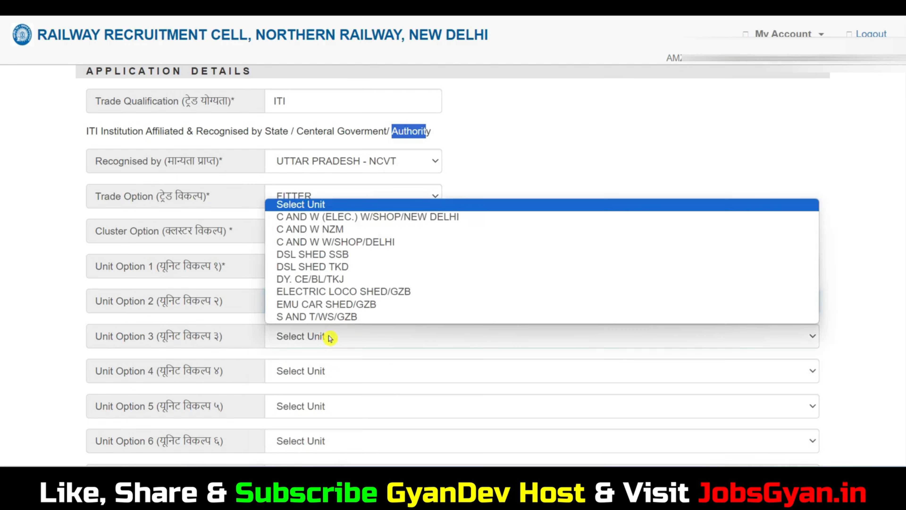
pyautogui.click(302, 303)
pyautogui.click(316, 373)
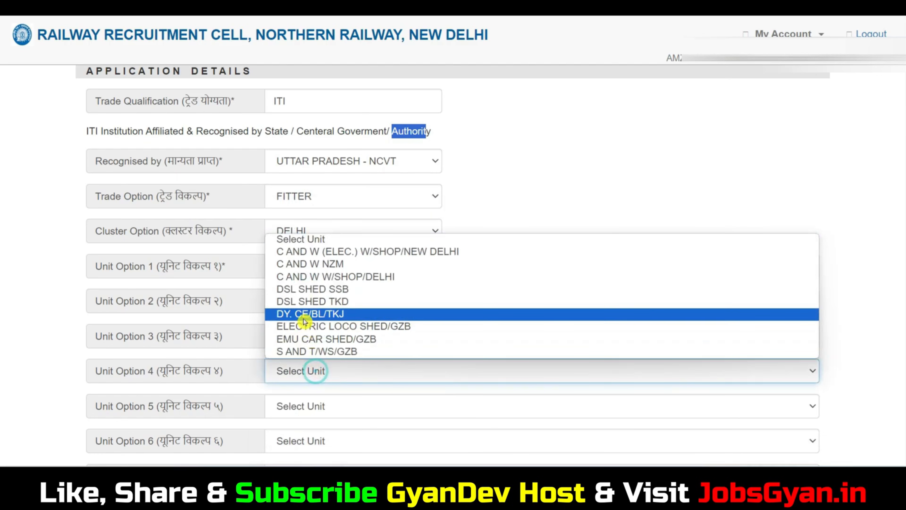
pyautogui.click(302, 302)
pyautogui.click(318, 407)
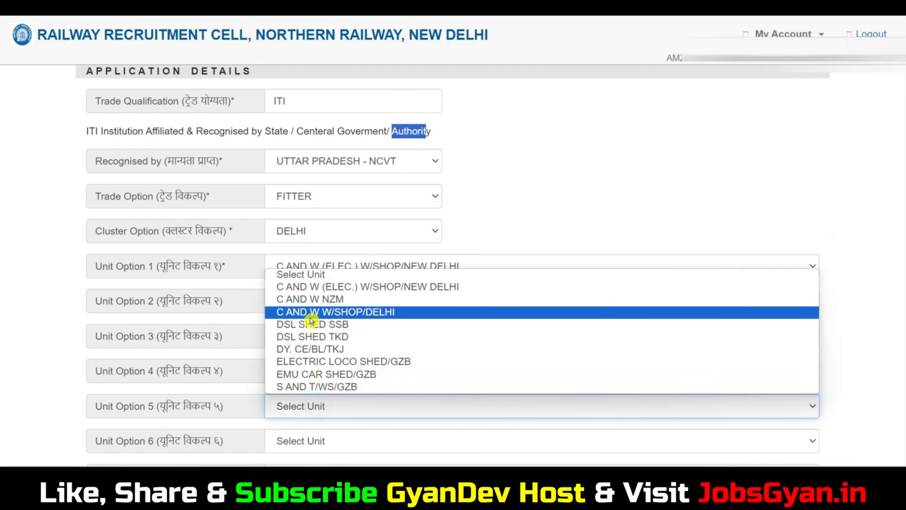
pyautogui.click(312, 312)
pyautogui.click(323, 435)
pyautogui.click(318, 336)
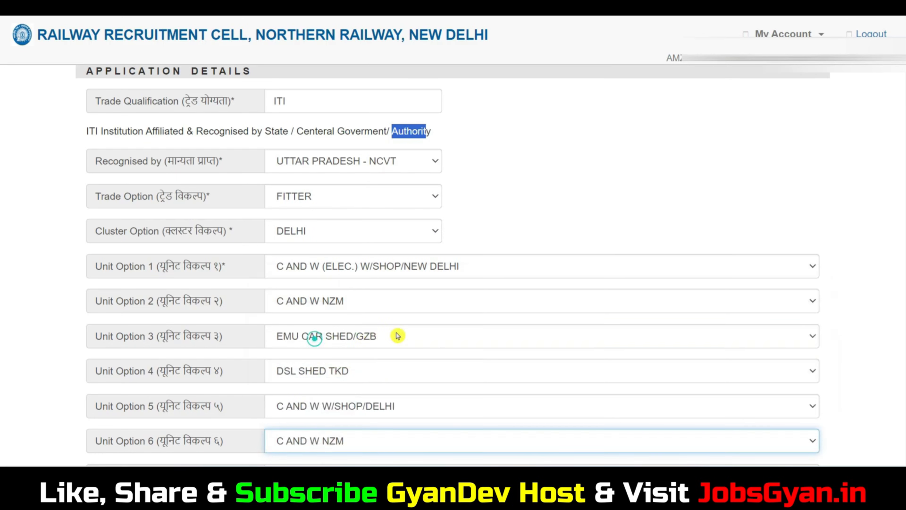
pyautogui.scroll(-3, 315, 339)
# Fill the Xth row with U.P. board, 2018, MARKS mode, 591 of 600 (98.50%), and begin the ITI institute name.
pyautogui.scroll(-5, 371, 343)
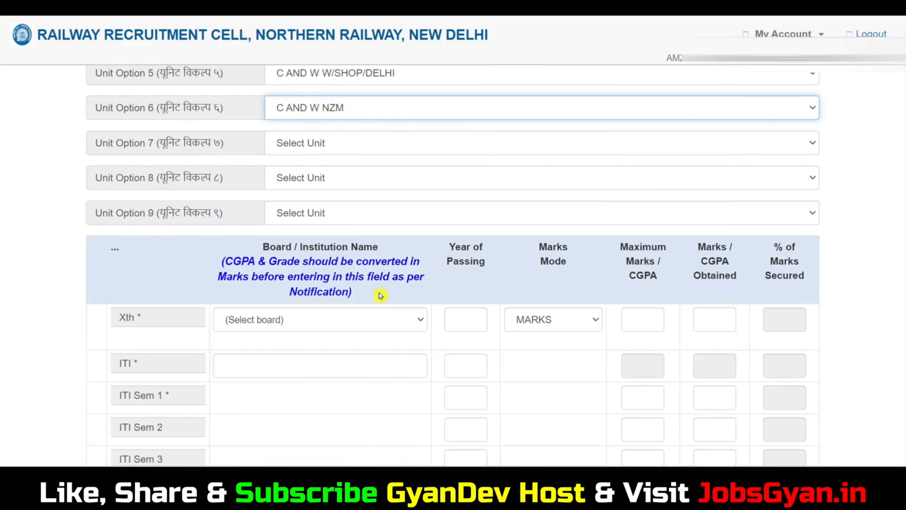
pyautogui.scroll(-3, 364, 262)
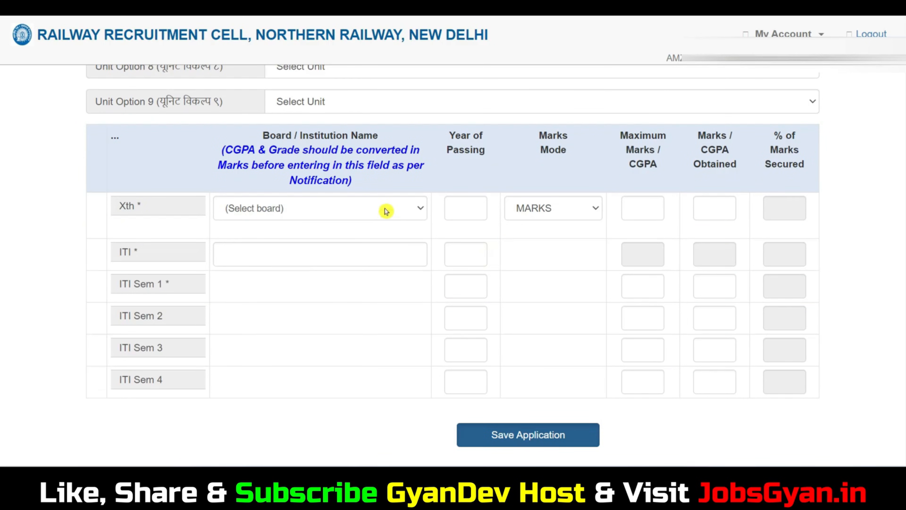
pyautogui.click(297, 213)
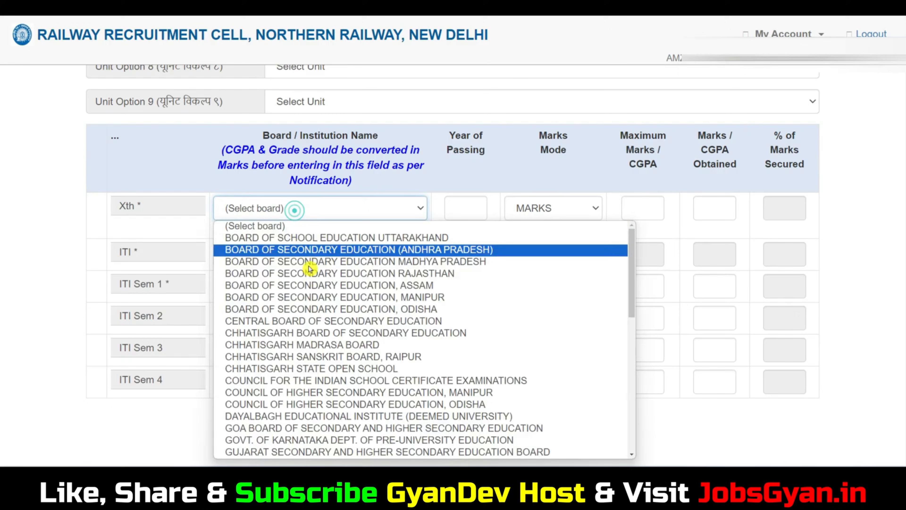
pyautogui.scroll(-10, 337, 305)
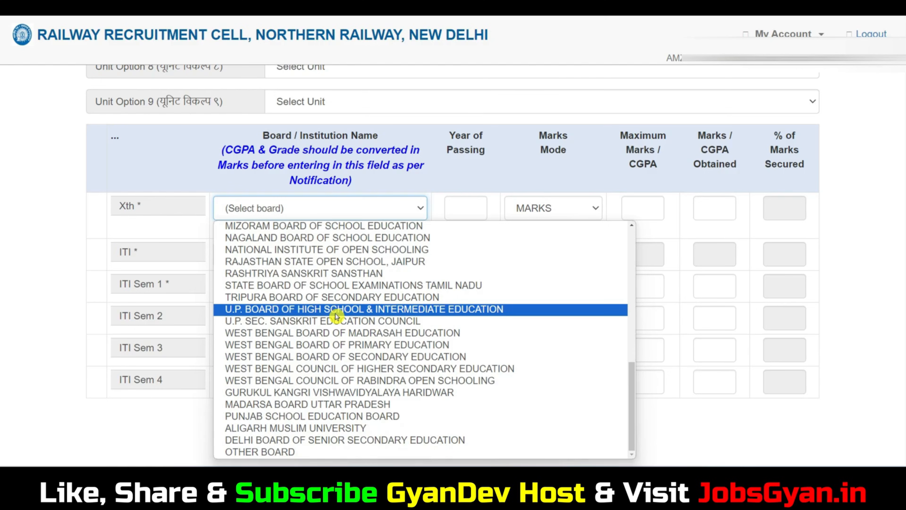
pyautogui.click(336, 309)
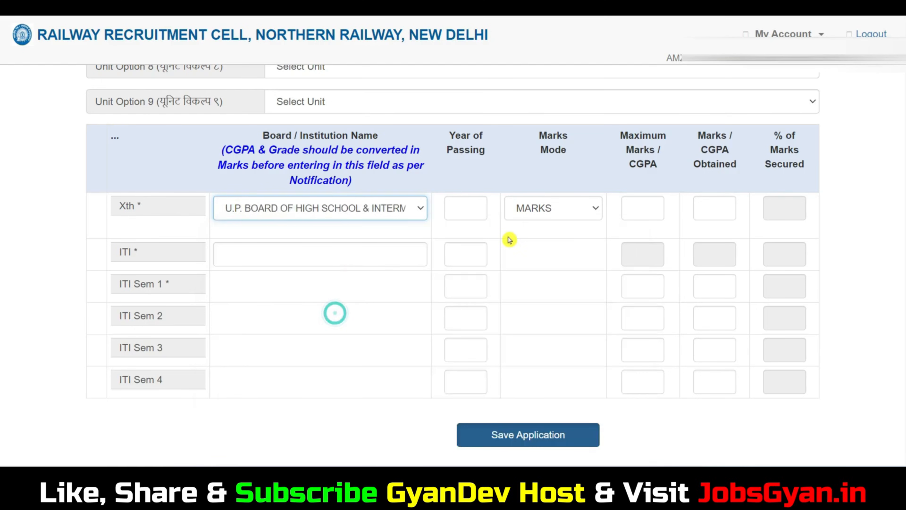
pyautogui.click(463, 206)
pyautogui.write('2018')
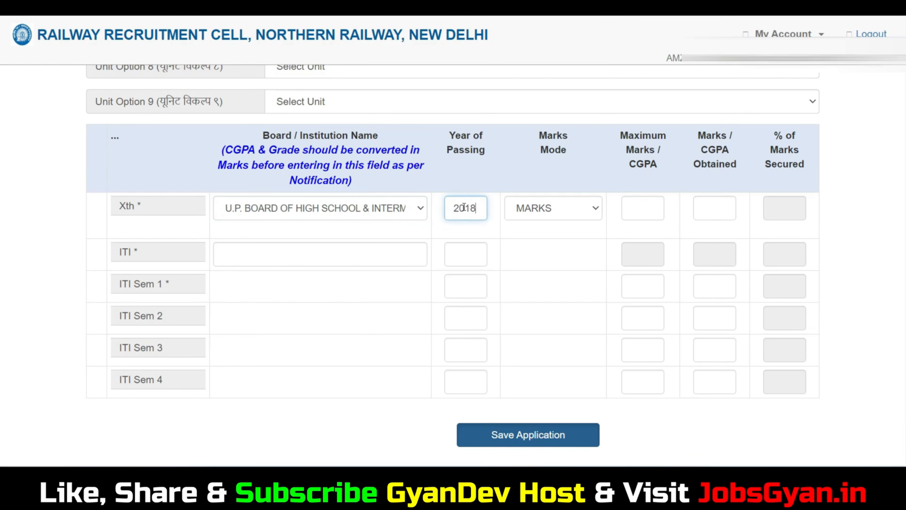
pyautogui.click(533, 208)
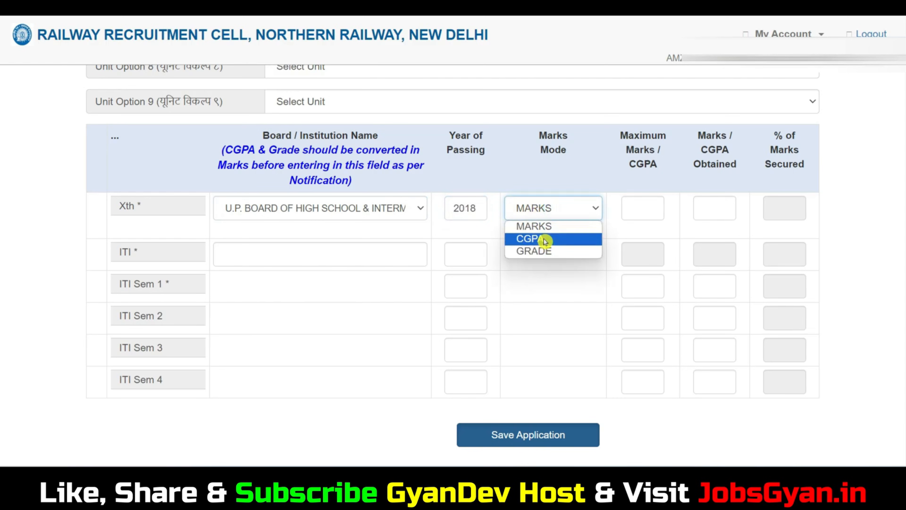
pyautogui.click(542, 231)
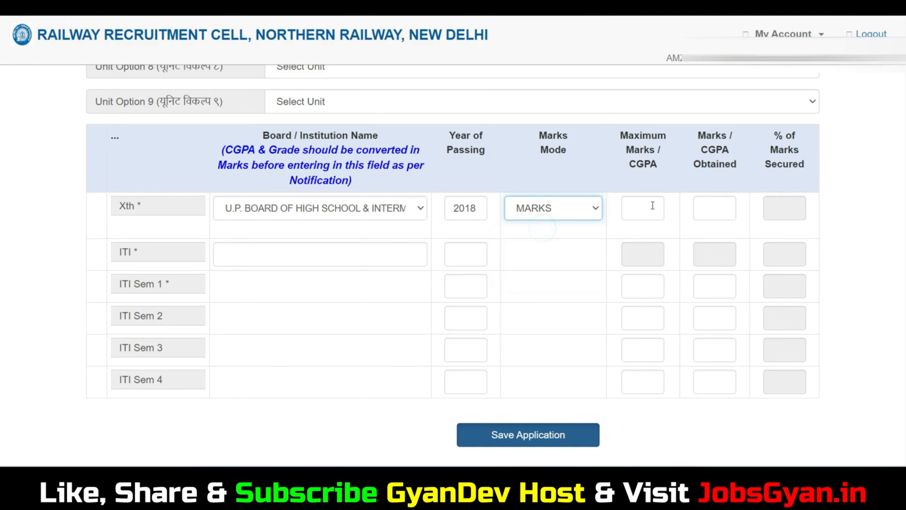
pyautogui.click(651, 206)
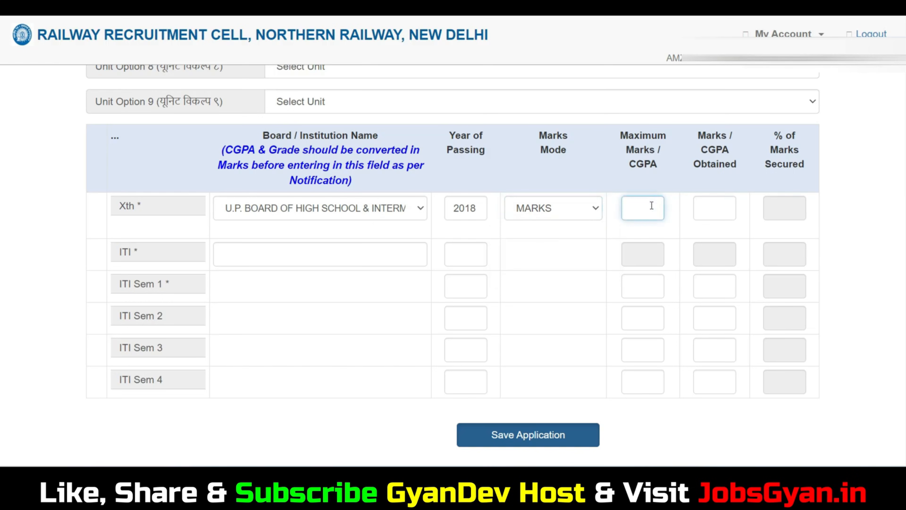
pyautogui.click(705, 213)
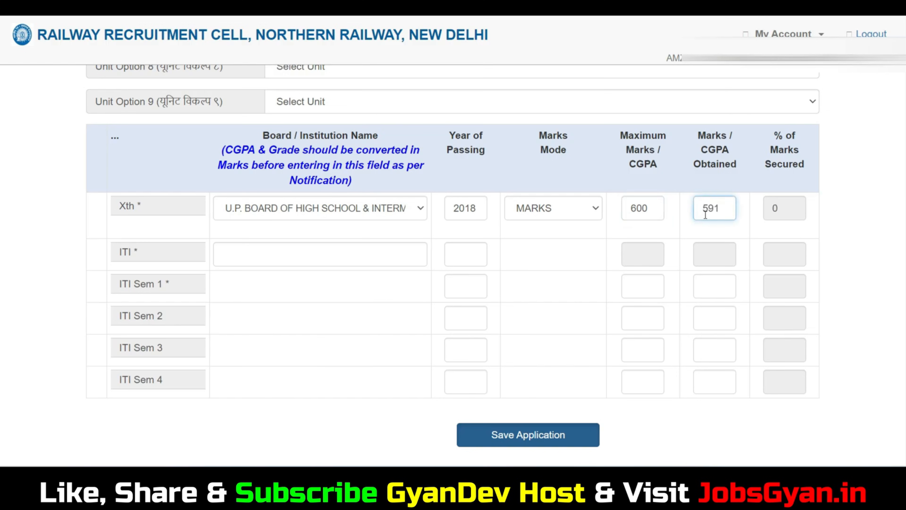
pyautogui.click(764, 216)
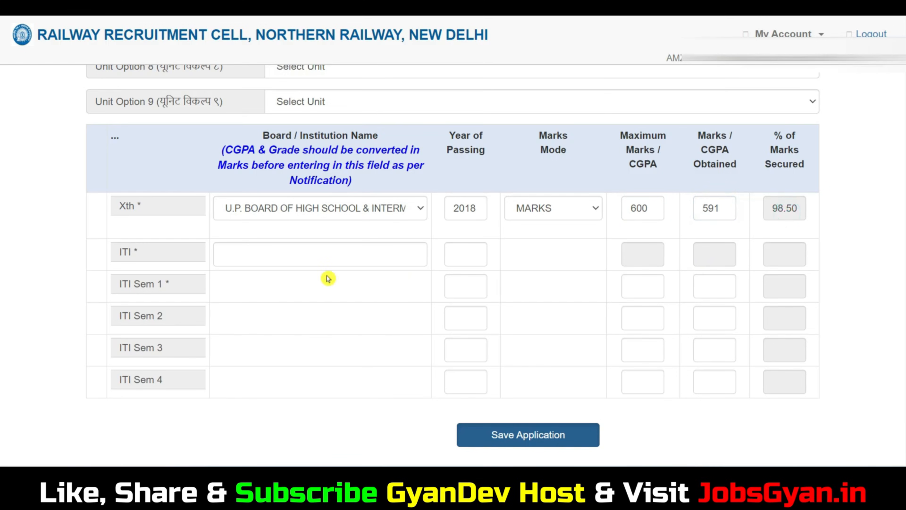
pyautogui.click(285, 258)
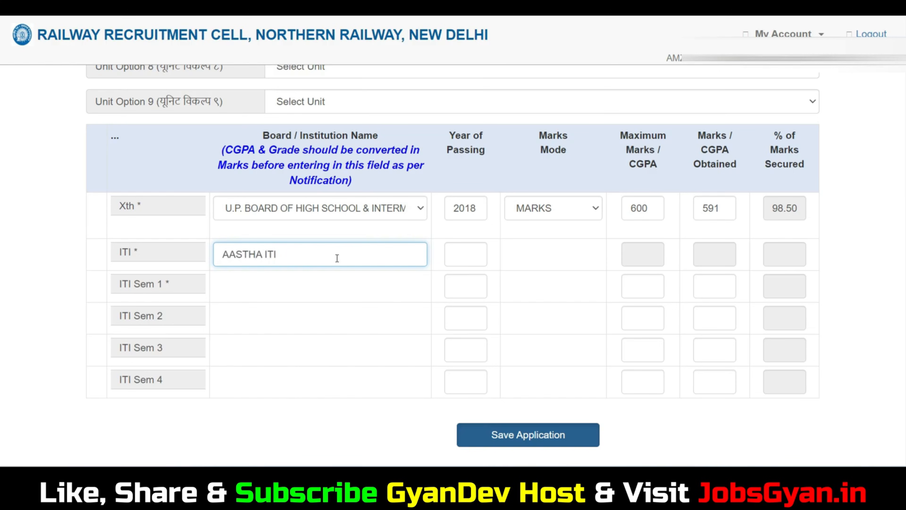
# Enter ITI passing year 2020 and ITI Sem 1 marks of 481 out of 500.
pyautogui.click(467, 258)
pyautogui.write('202')
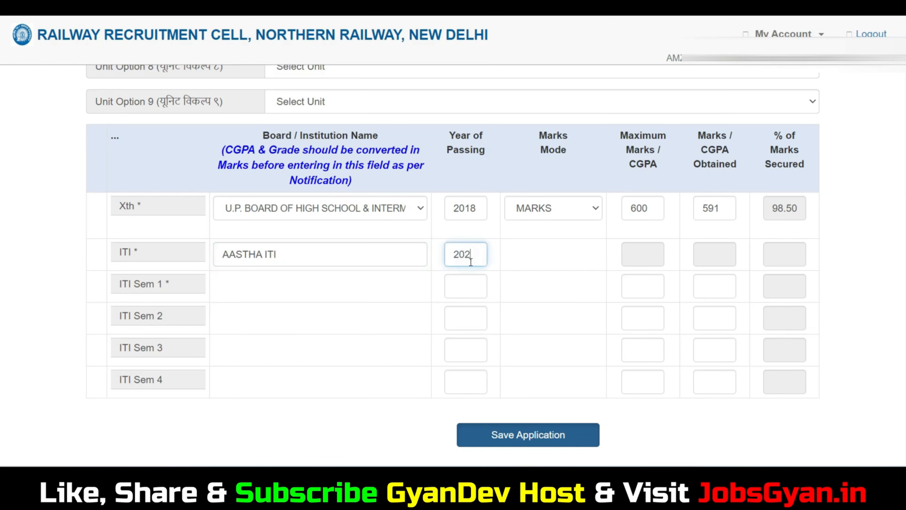
pyautogui.write('0')
pyautogui.click(643, 256)
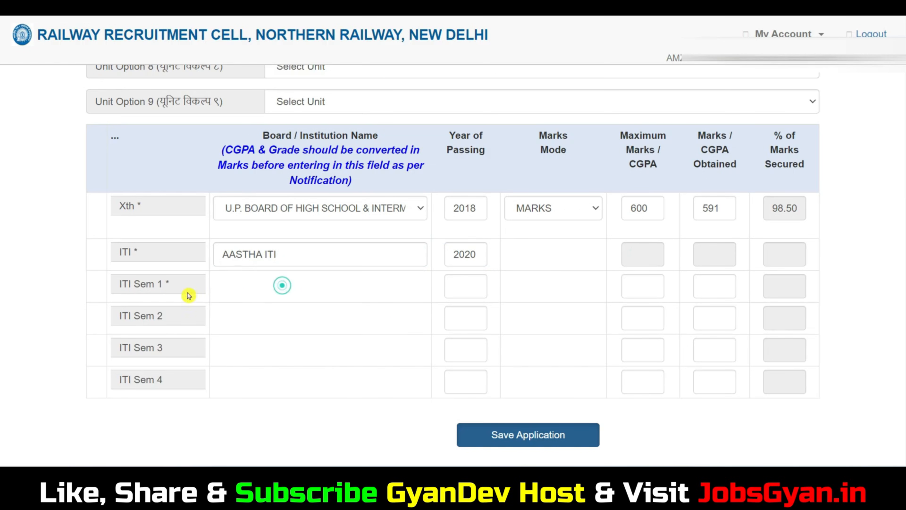
pyautogui.click(471, 285)
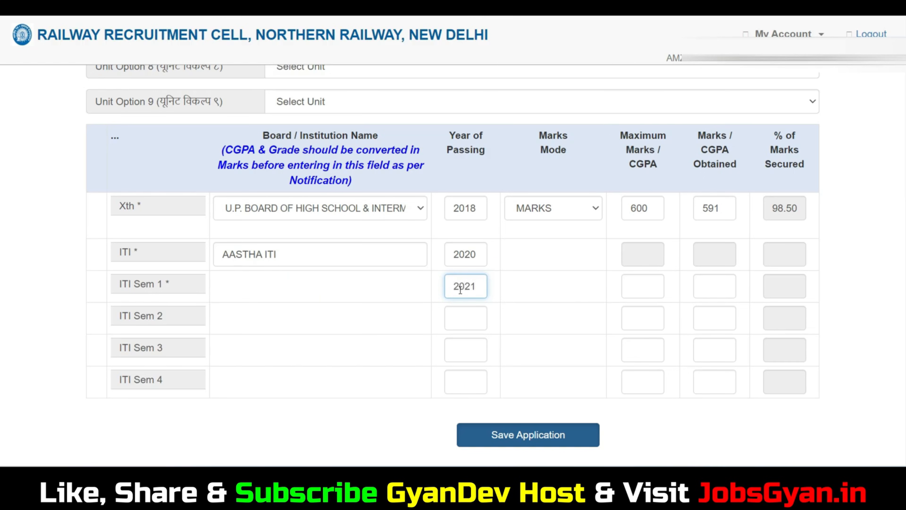
pyautogui.click(644, 287)
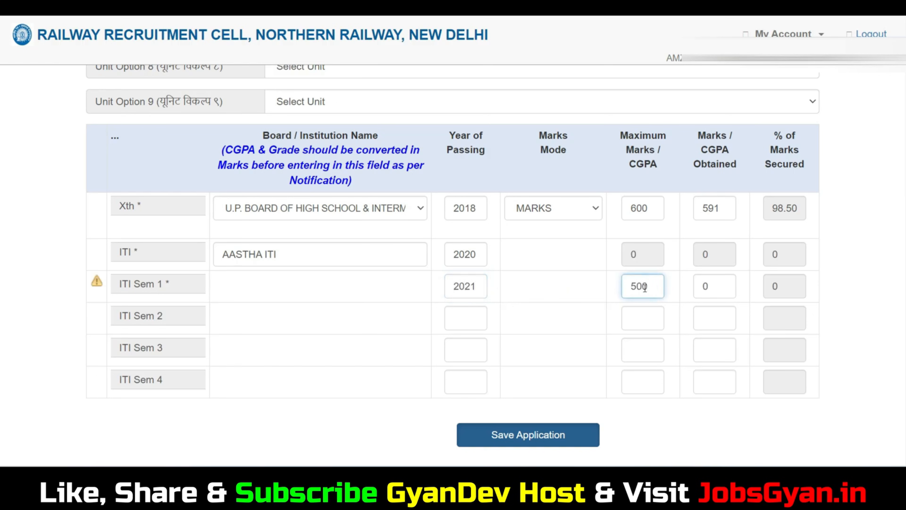
pyautogui.write('500')
pyautogui.click(711, 286)
pyautogui.press('BackSpace')
pyautogui.write('481')
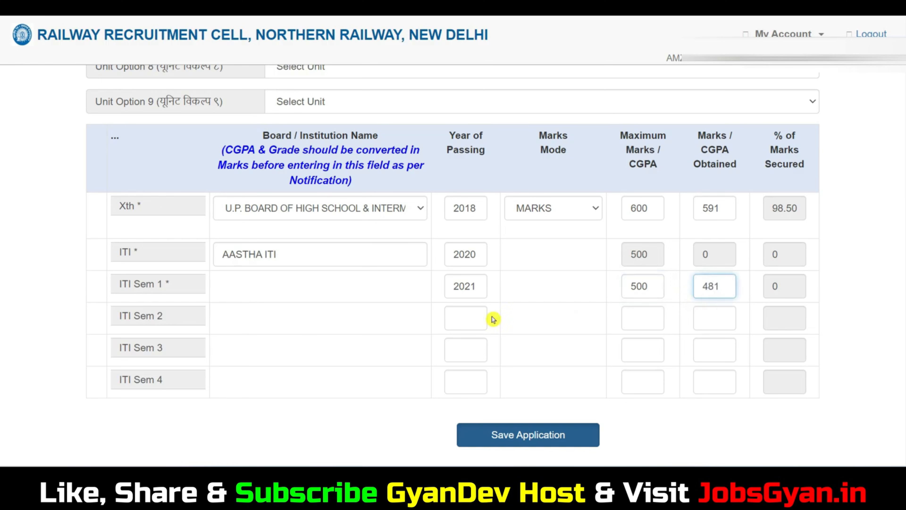
# Enter ITI Sem 2 marks of 471 out of 500 and save the application.
pyautogui.click(473, 318)
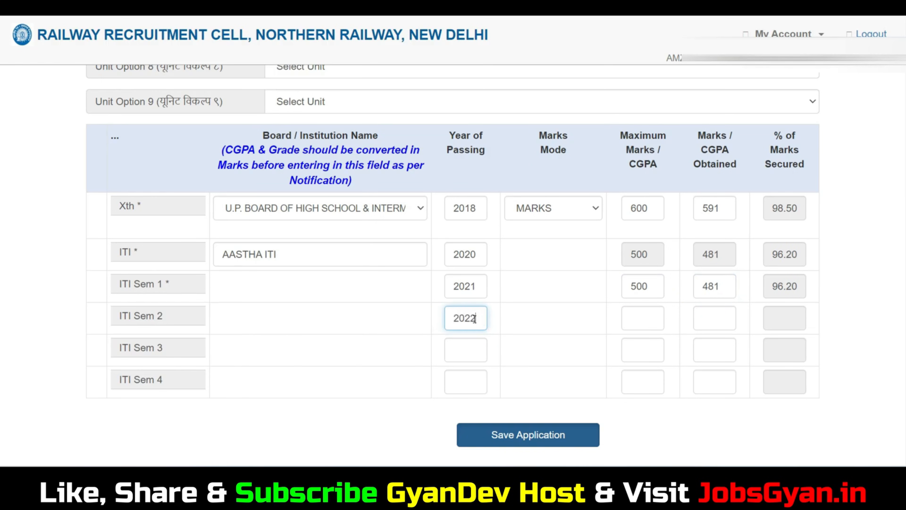
pyautogui.click(642, 318)
pyautogui.write('500')
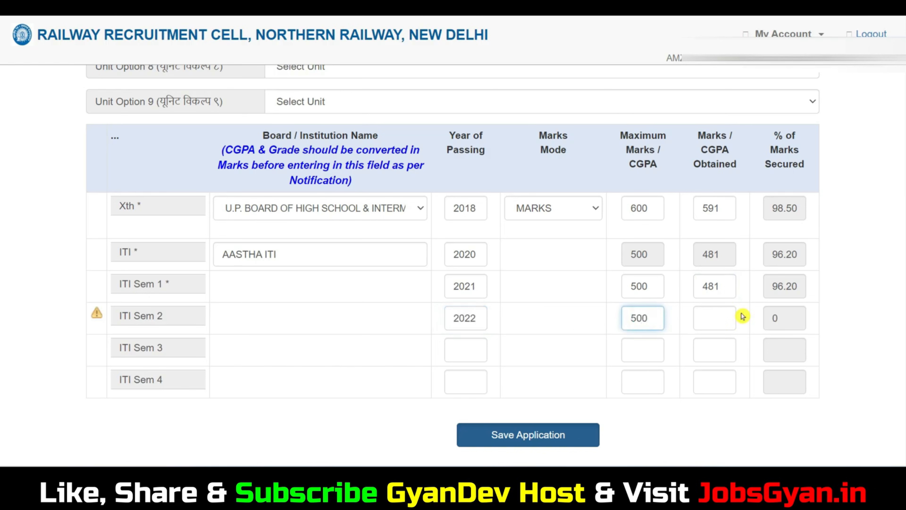
pyautogui.click(722, 316)
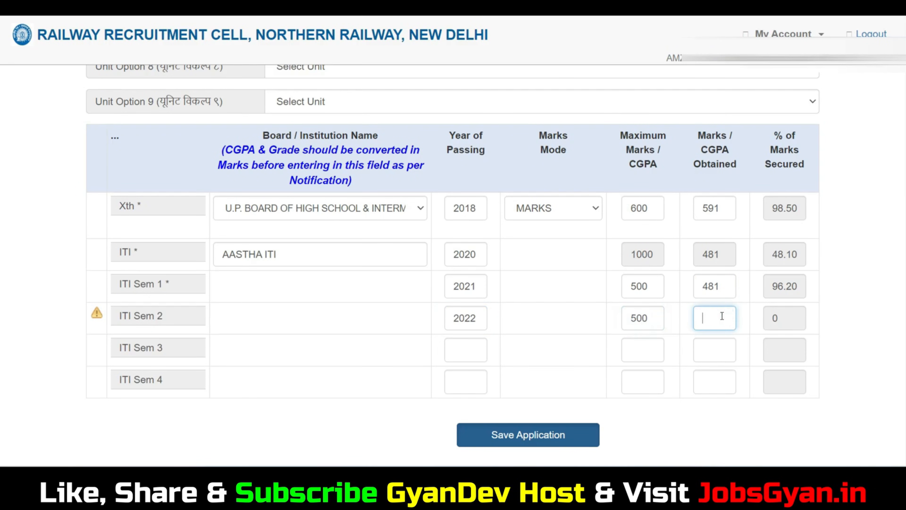
pyautogui.click(774, 323)
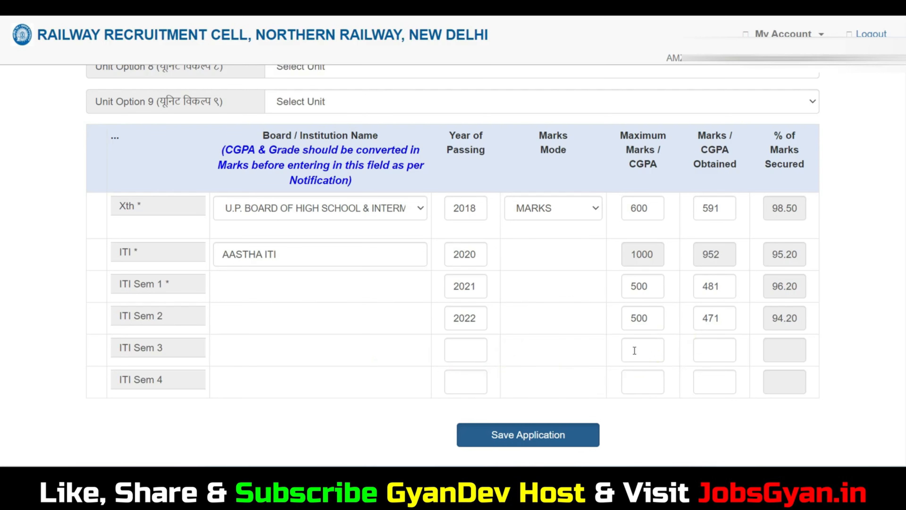
pyautogui.click(578, 435)
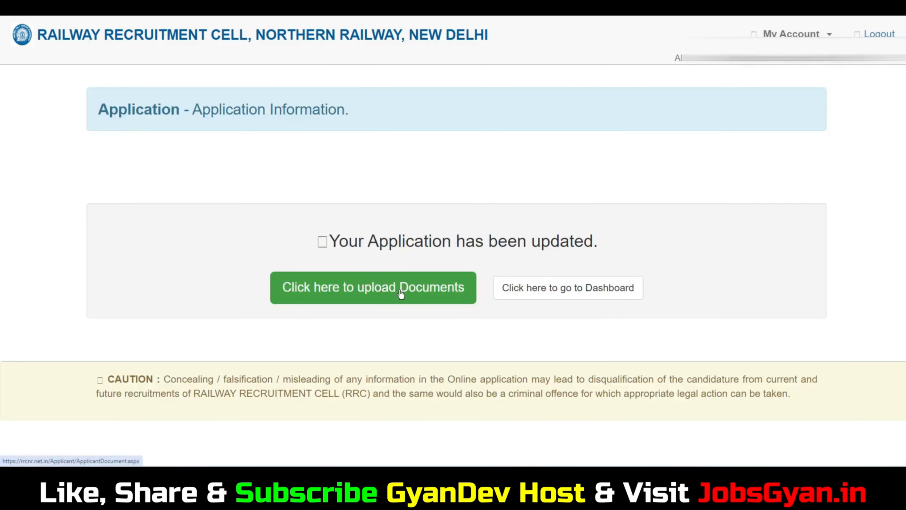
# Upload the AssamTET photo from Dummy Photos as the Photograph document.
pyautogui.click(414, 290)
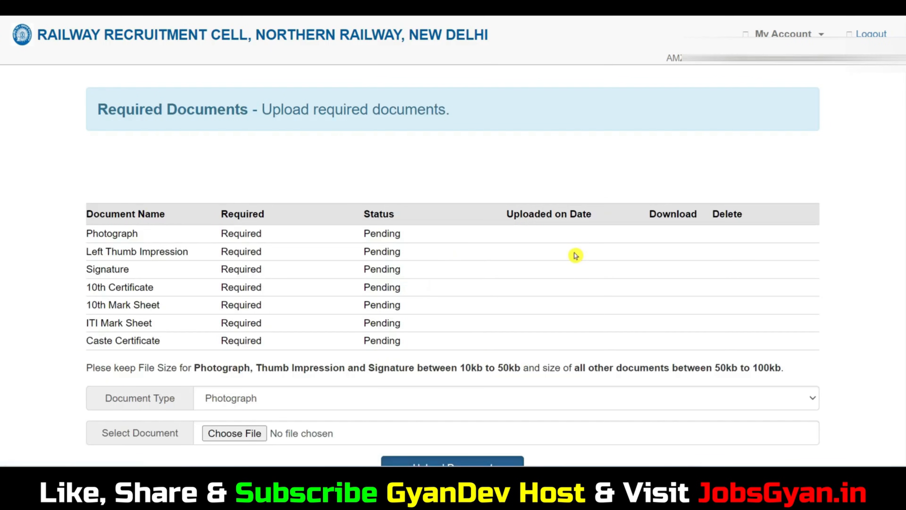
pyautogui.scroll(-3, 563, 247)
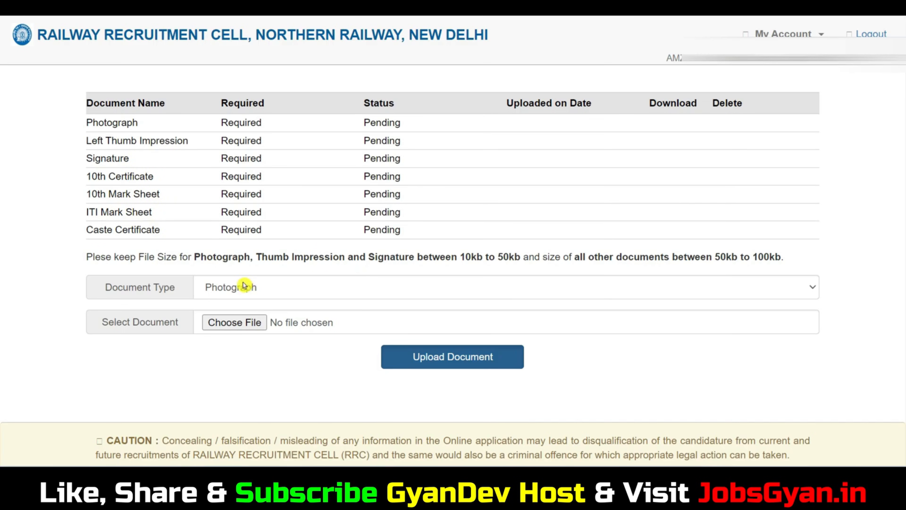
pyautogui.moveTo(471, 258); pyautogui.dragTo(560, 257)
pyautogui.click(283, 286)
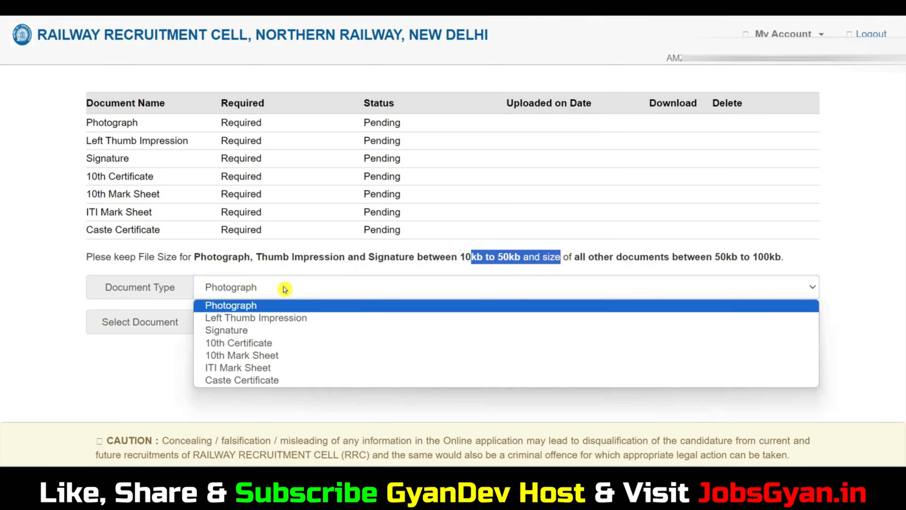
pyautogui.click(256, 305)
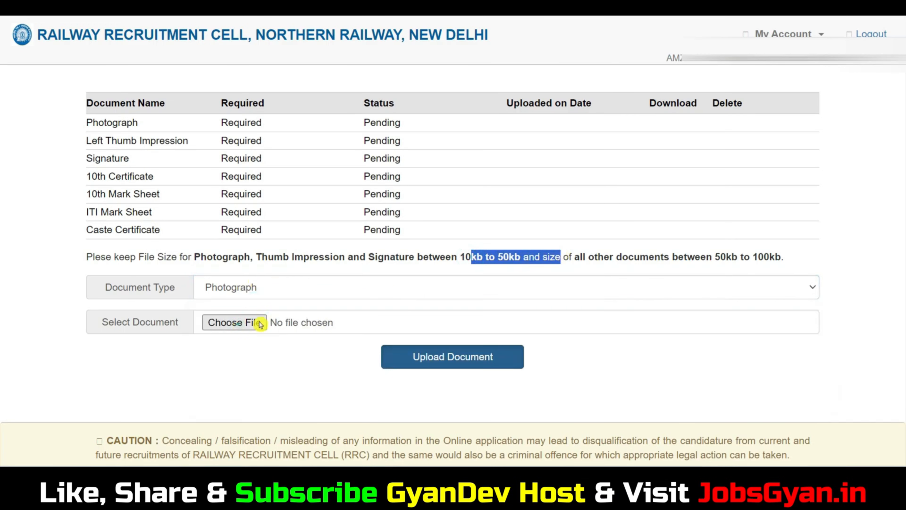
pyautogui.click(234, 323)
pyautogui.click(116, 208)
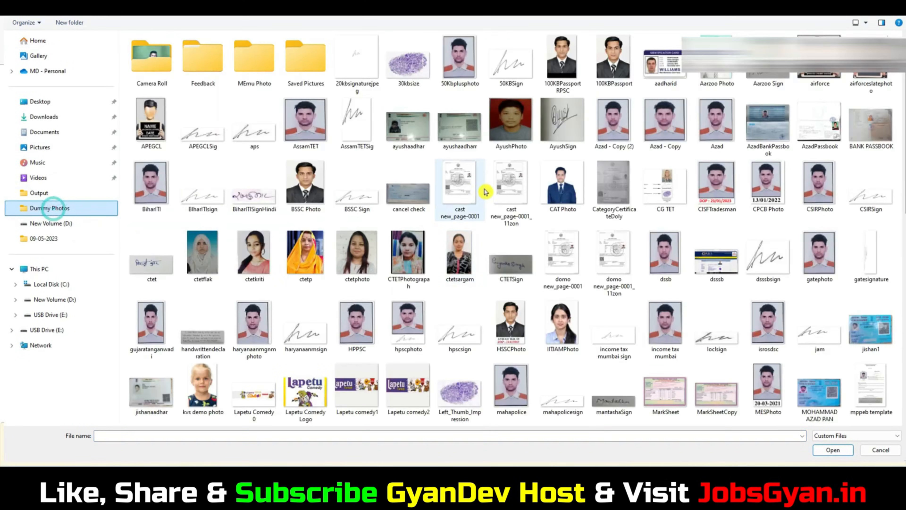
pyautogui.click(460, 74)
pyautogui.click(314, 121)
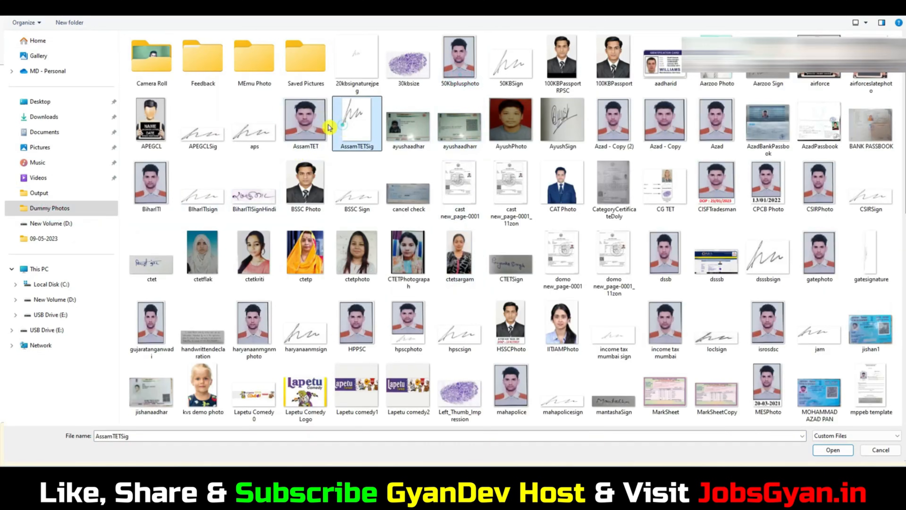
pyautogui.click(833, 449)
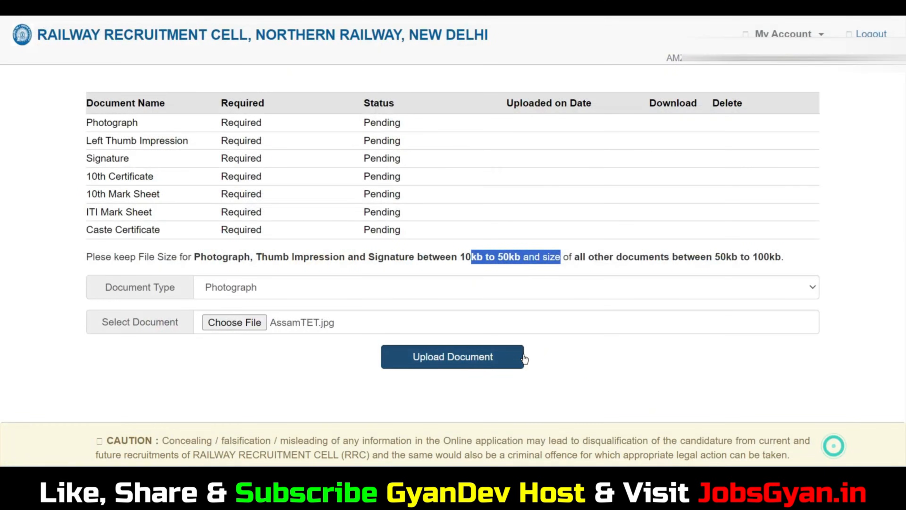
pyautogui.click(477, 358)
pyautogui.click(492, 63)
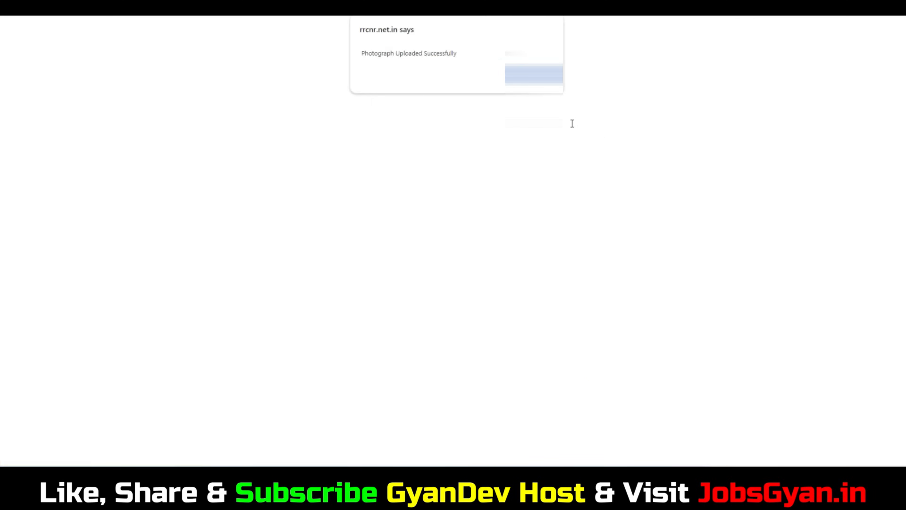
pyautogui.click(534, 75)
# Upload the Right_Thumb_Impression image as the Left Thumb Impression document.
pyautogui.scroll(-5, 596, 203)
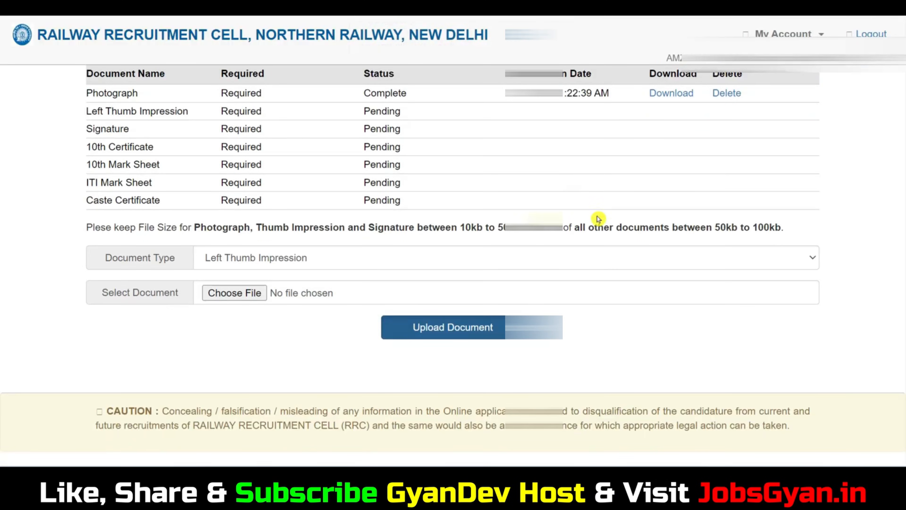
pyautogui.click(248, 258)
pyautogui.click(255, 288)
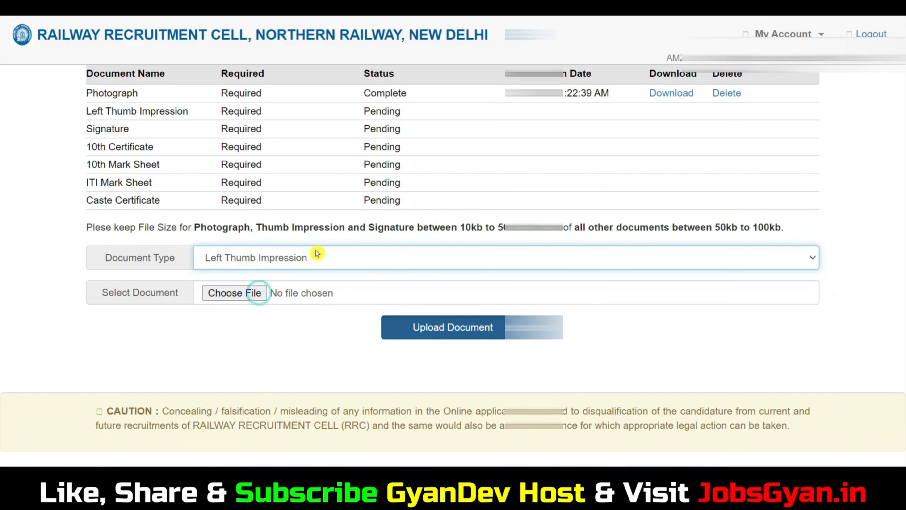
pyautogui.click(247, 293)
pyautogui.scroll(-10, 463, 210)
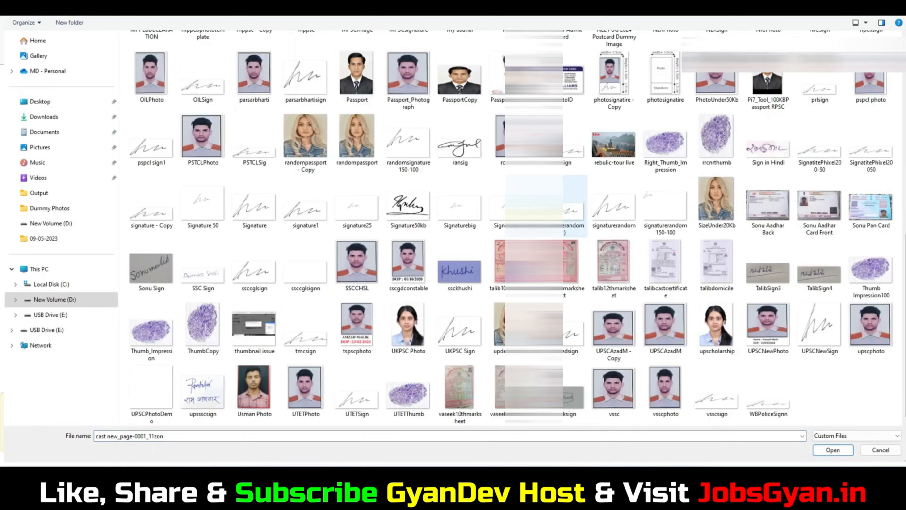
pyautogui.click(667, 164)
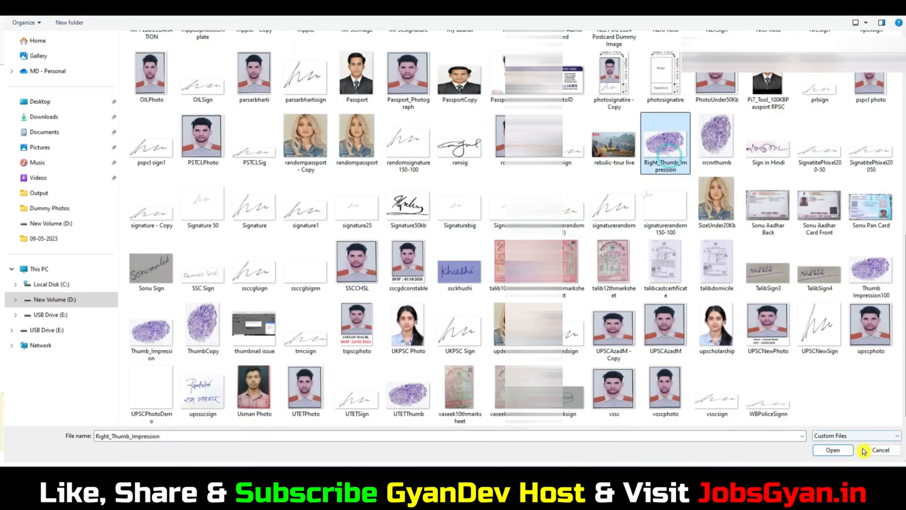
pyautogui.click(831, 448)
pyautogui.click(480, 327)
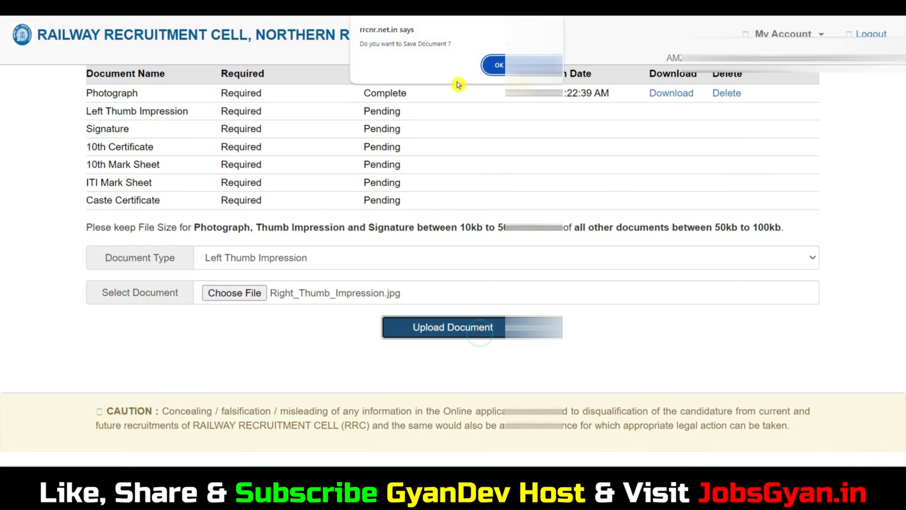
pyautogui.click(498, 64)
pyautogui.click(499, 66)
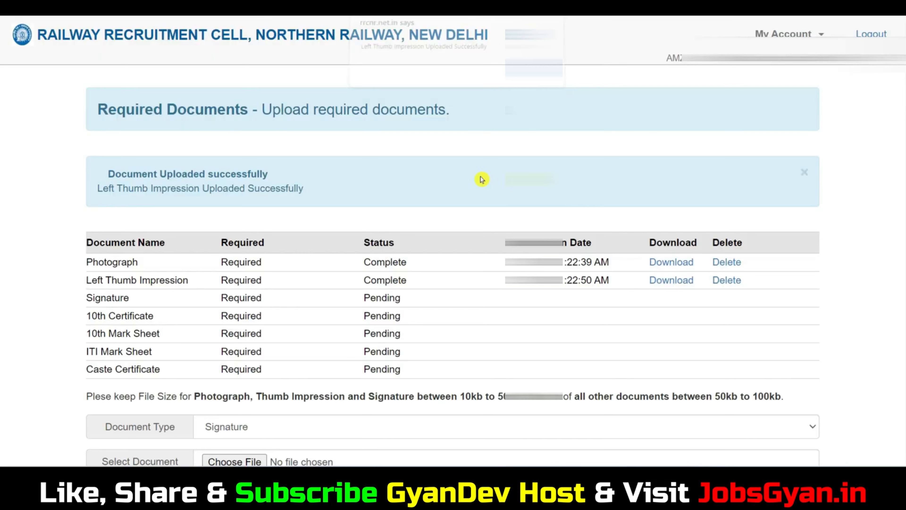
# Upload the Signature image as the Signature document.
pyautogui.scroll(-5, 351, 310)
pyautogui.click(247, 289)
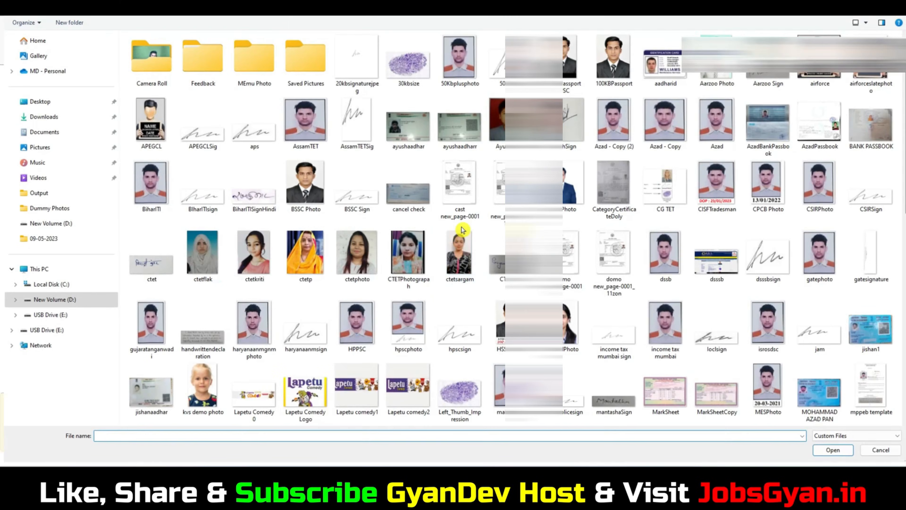
pyautogui.click(460, 226)
pyautogui.click(254, 209)
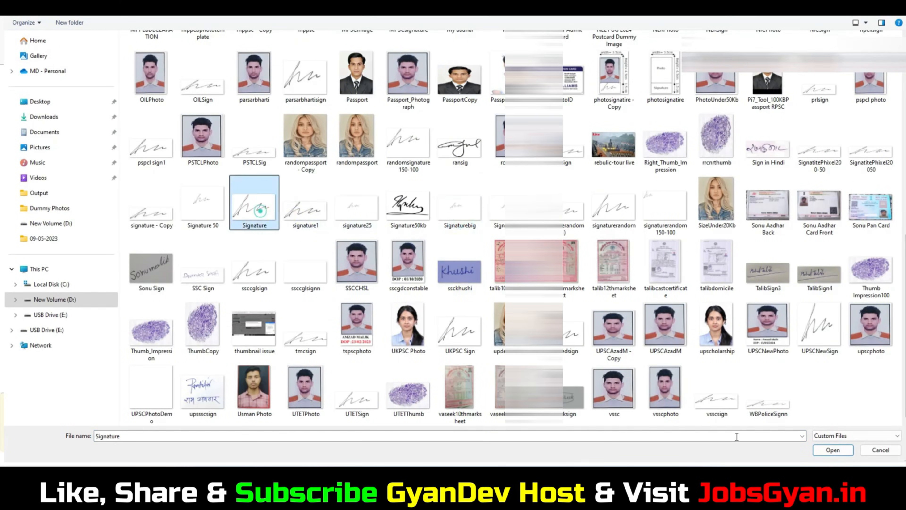
pyautogui.click(832, 450)
pyautogui.click(495, 334)
pyautogui.click(496, 64)
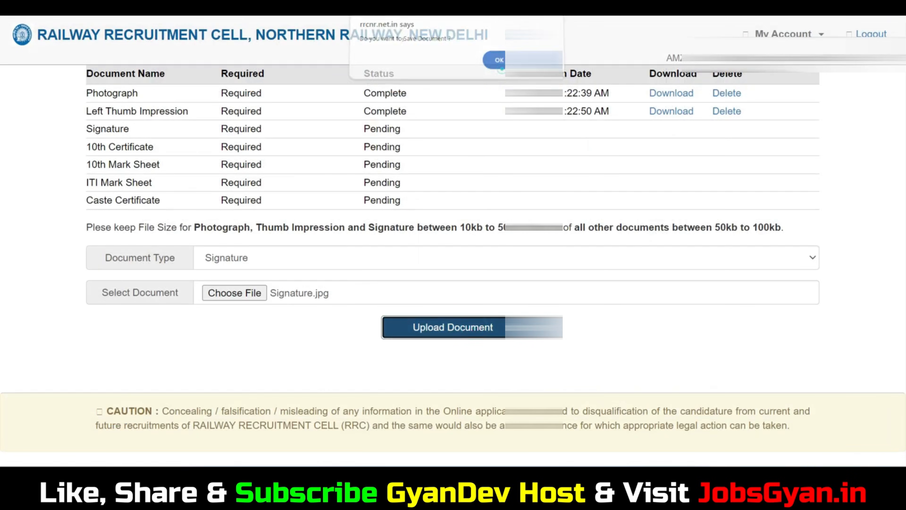
# Upload the MarkSheet image as the 10th Certificate and dismiss the invalid file size warning.
pyautogui.scroll(-5, 465, 188)
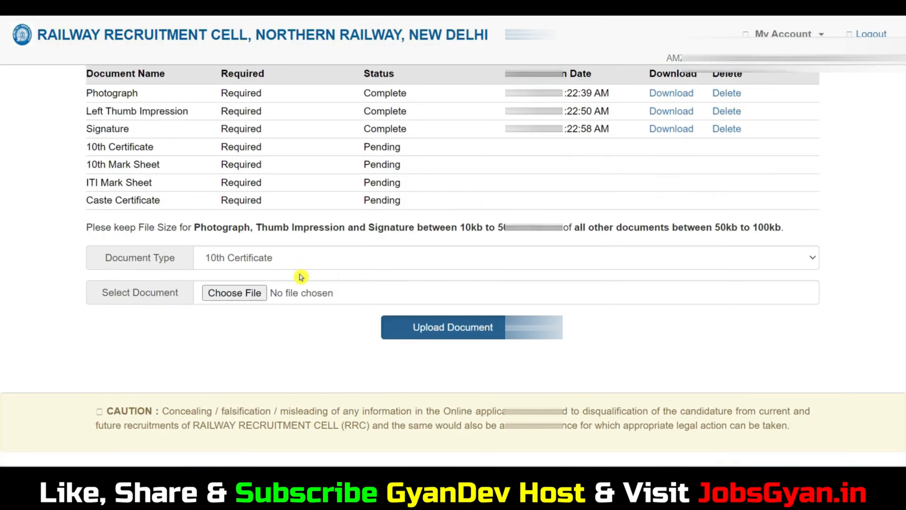
pyautogui.click(251, 294)
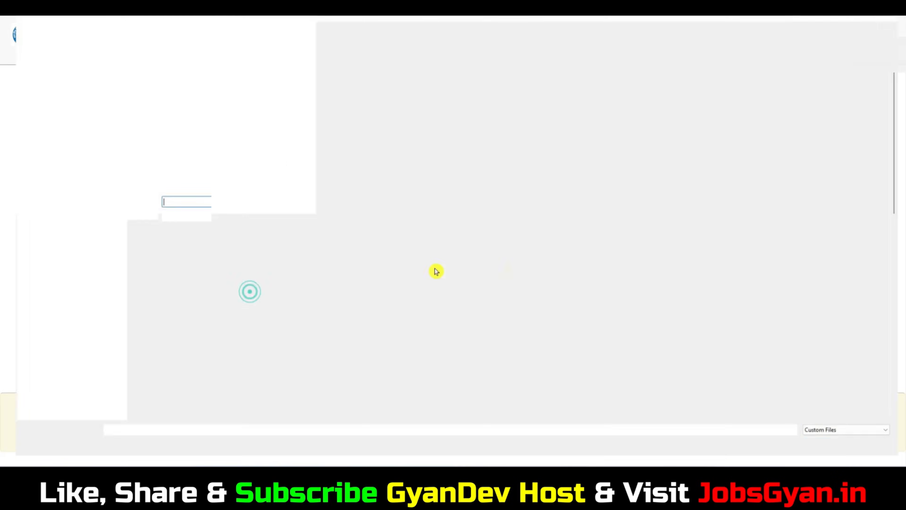
pyautogui.click(447, 252)
pyautogui.scroll(-5, 446, 282)
pyautogui.scroll(5, 448, 257)
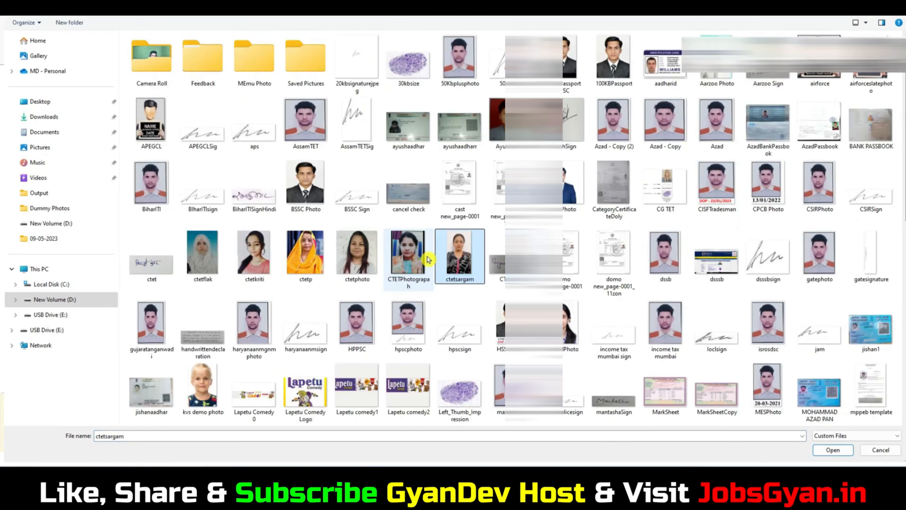
pyautogui.click(666, 394)
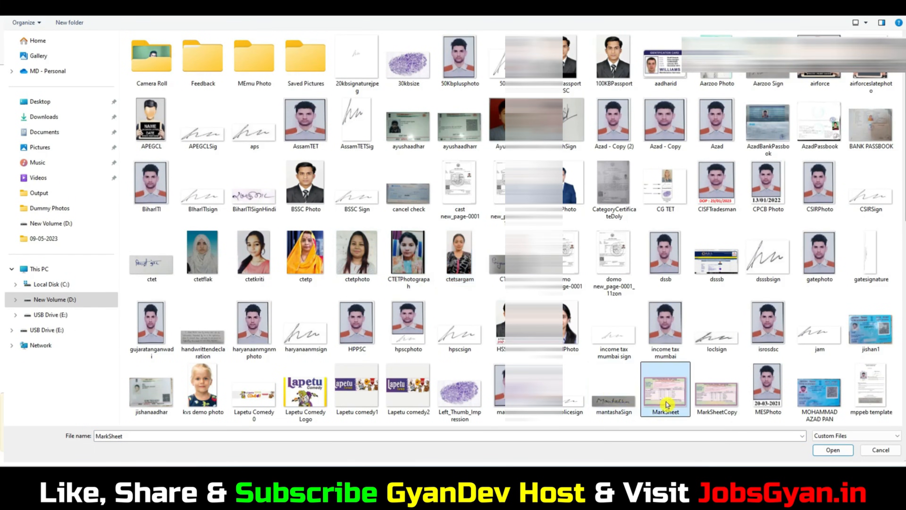
pyautogui.click(833, 449)
pyautogui.click(481, 327)
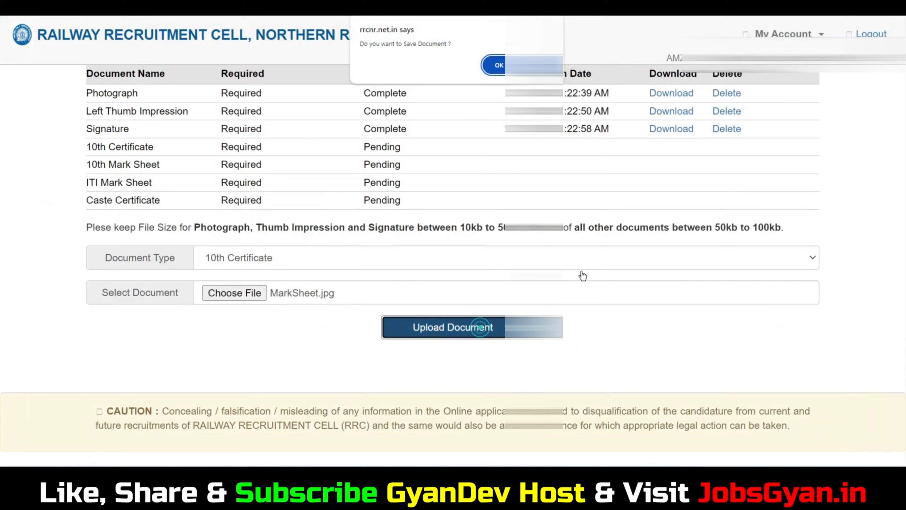
pyautogui.click(501, 68)
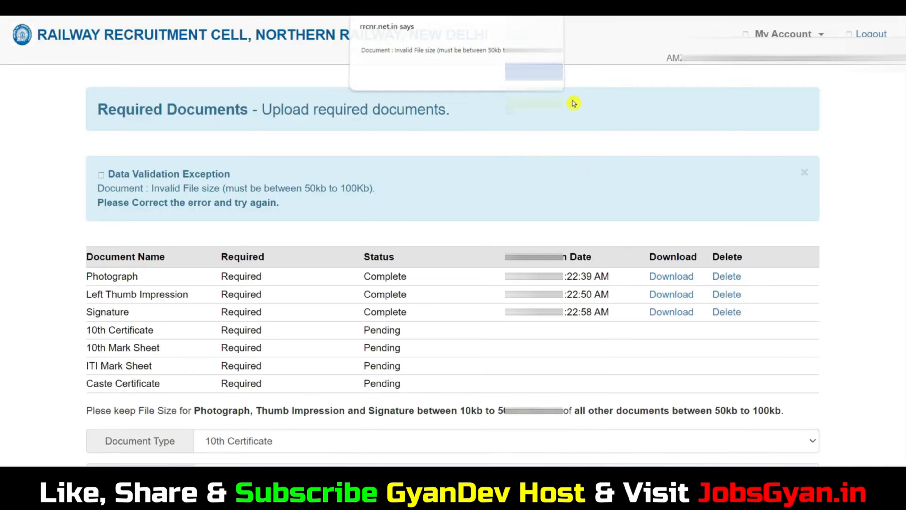
pyautogui.click(556, 77)
pyautogui.scroll(-5, 419, 326)
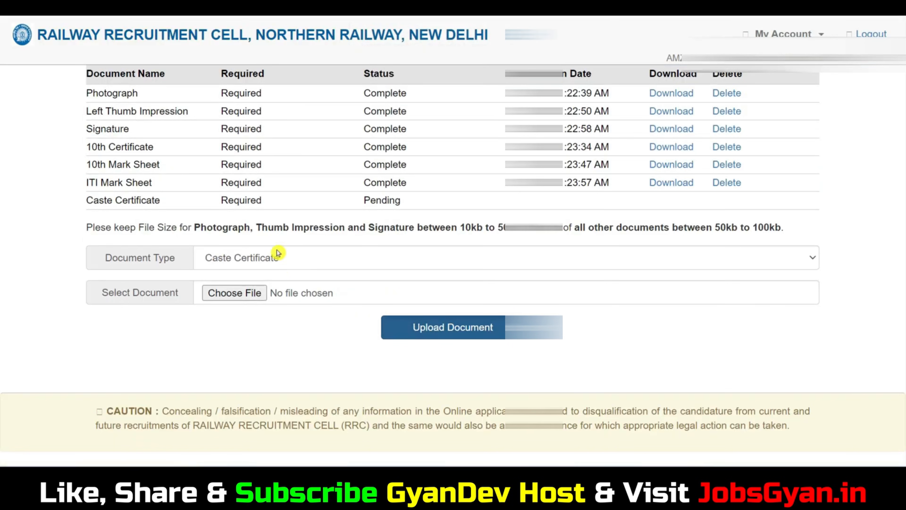
pyautogui.scroll(3, 289, 252)
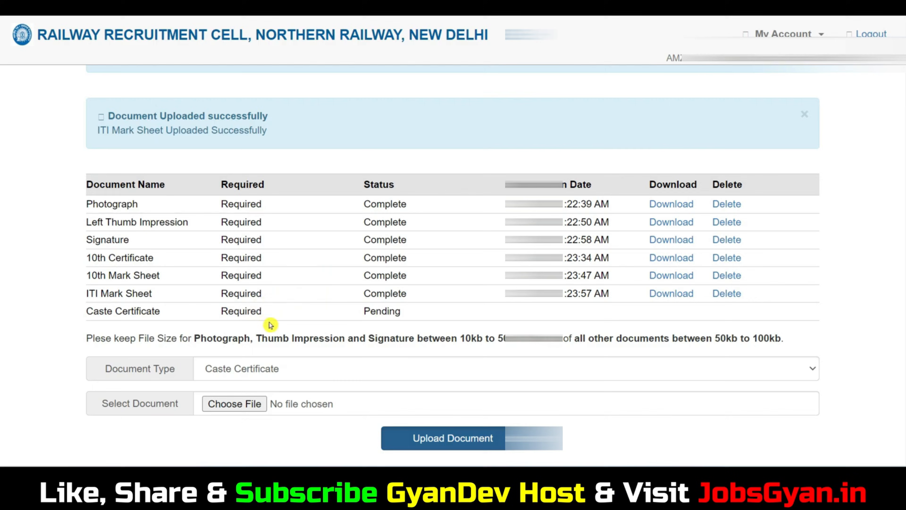
pyautogui.scroll(-3, 270, 325)
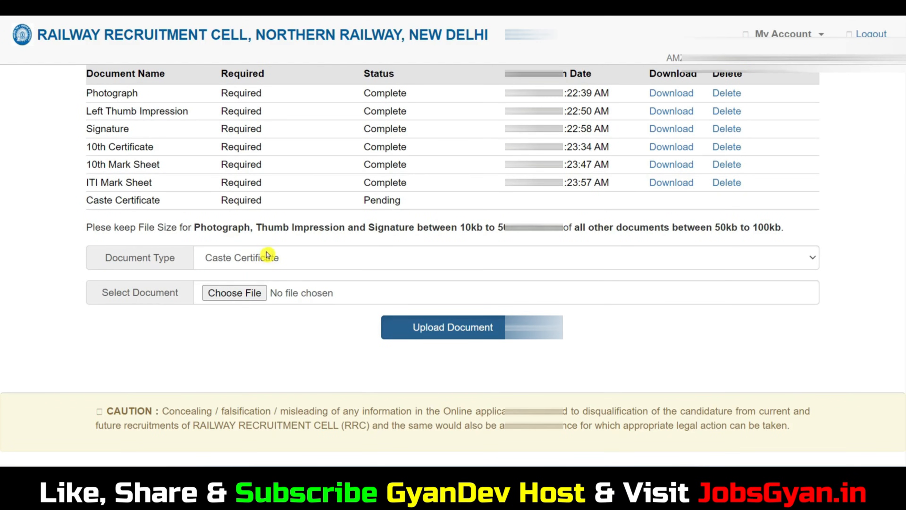
# Upload the certificate scan as the Caste Certificate and dismiss the success alert.
pyautogui.click(234, 292)
pyautogui.click(460, 304)
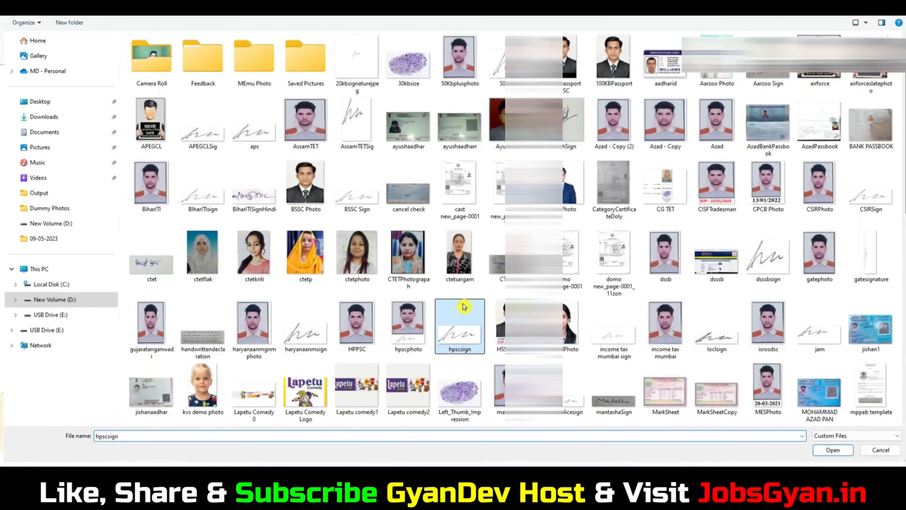
pyautogui.scroll(-5, 676, 369)
pyautogui.click(582, 394)
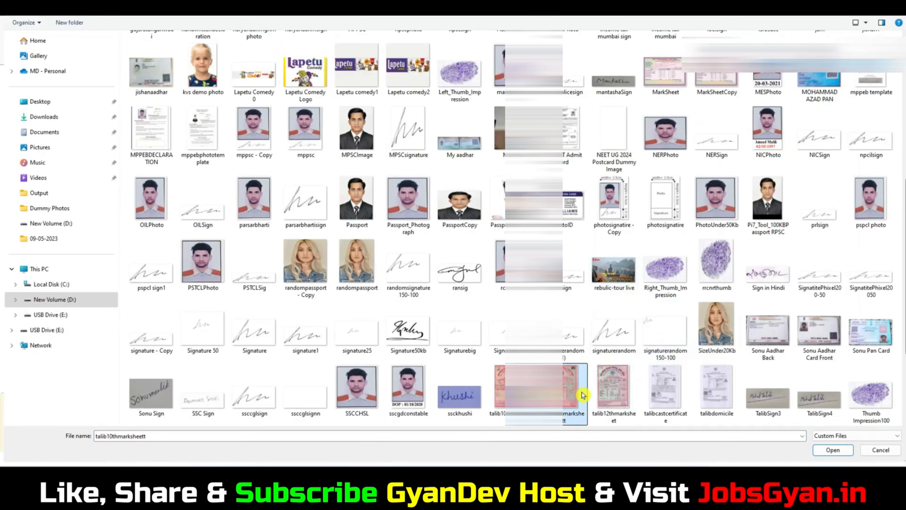
pyautogui.click(833, 450)
pyautogui.click(428, 327)
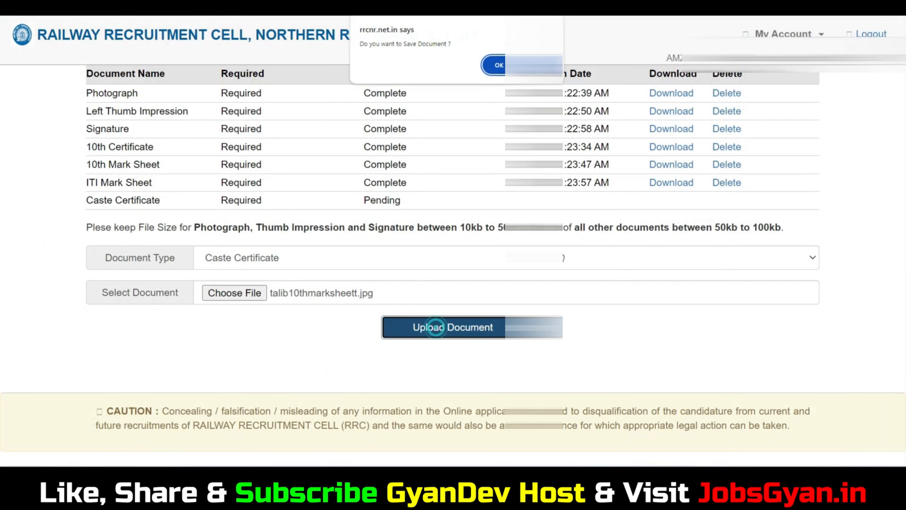
pyautogui.click(499, 67)
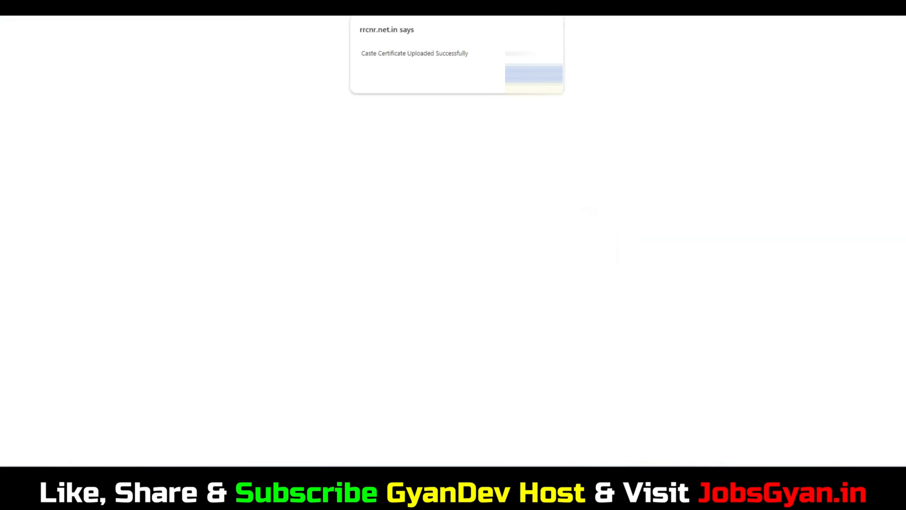
pyautogui.click(538, 76)
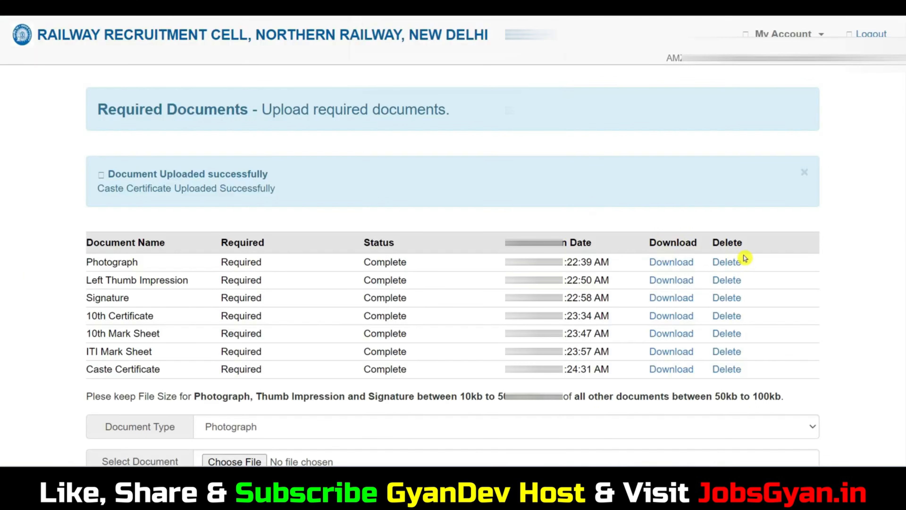
pyautogui.scroll(-3, 681, 257)
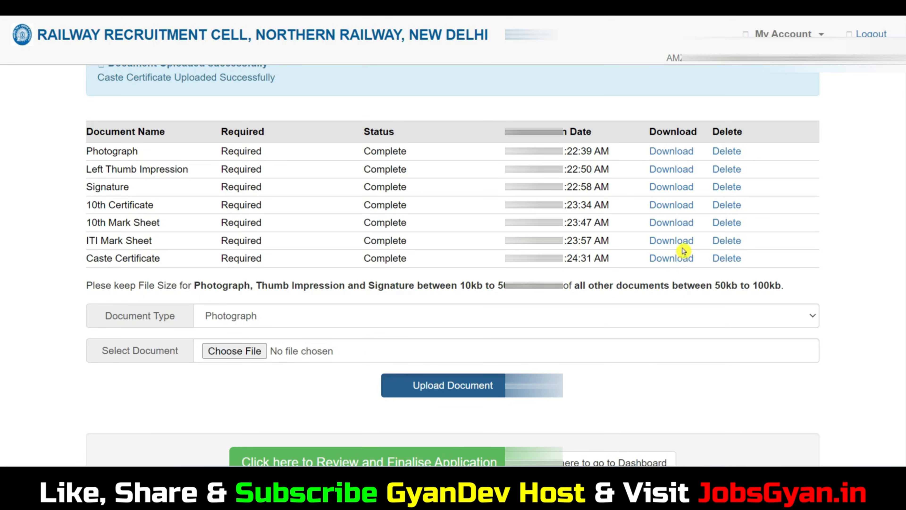
pyautogui.scroll(-4, 643, 219)
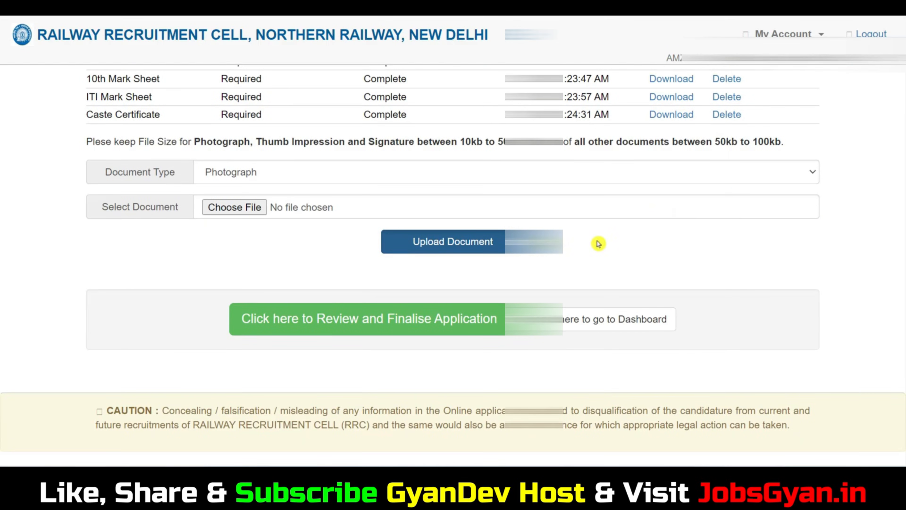
# On the review page, accept the terms and conditions and confirm the final submission.
pyautogui.click(441, 327)
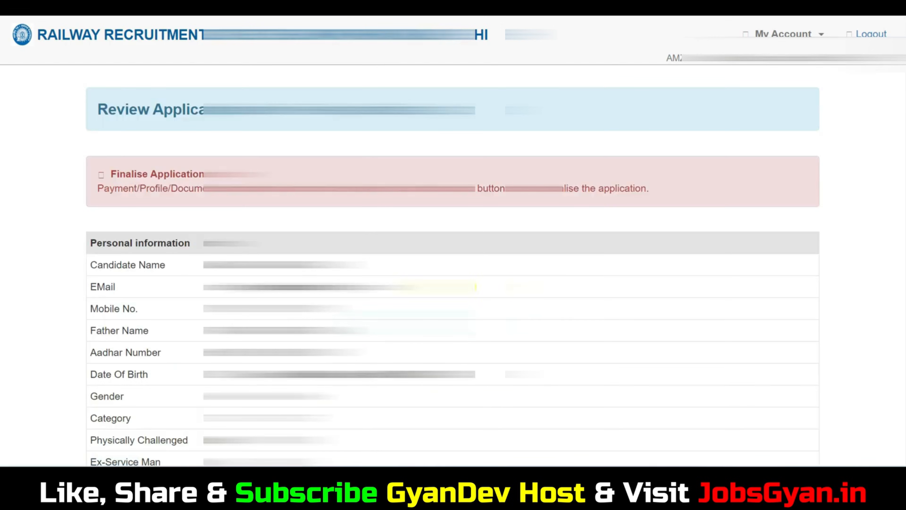
pyautogui.scroll(-6, 564, 241)
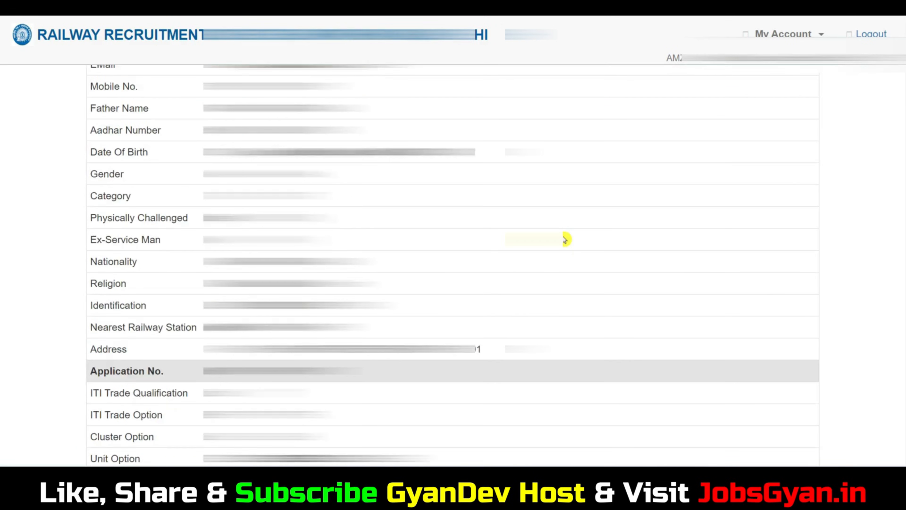
pyautogui.scroll(-20, 567, 235)
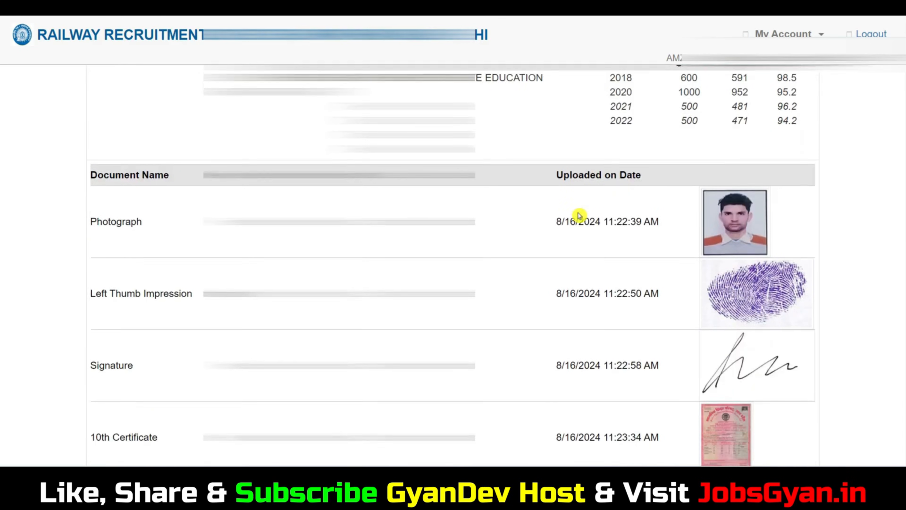
pyautogui.scroll(-10, 579, 217)
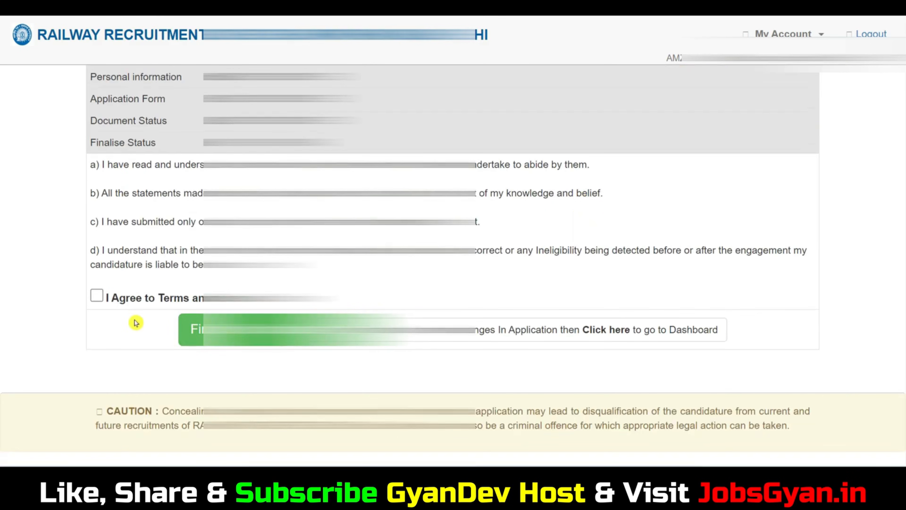
pyautogui.click(97, 300)
pyautogui.click(258, 336)
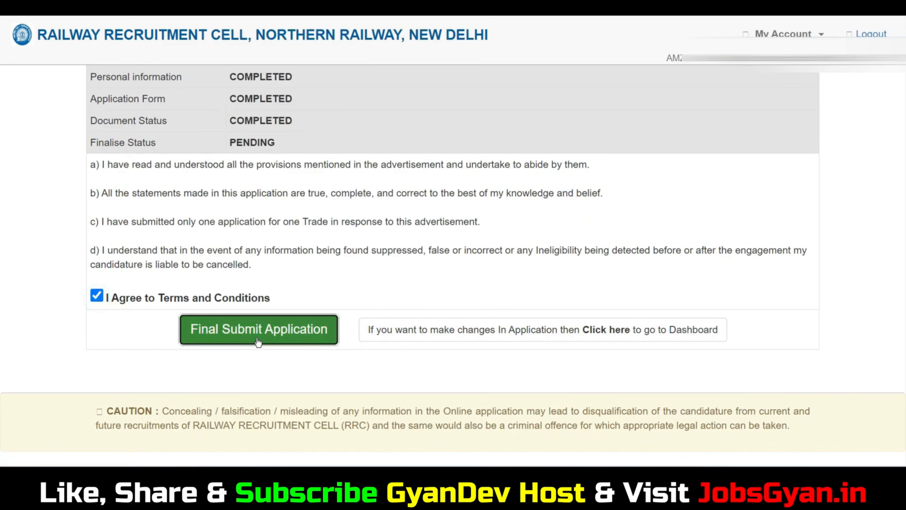
pyautogui.click(495, 95)
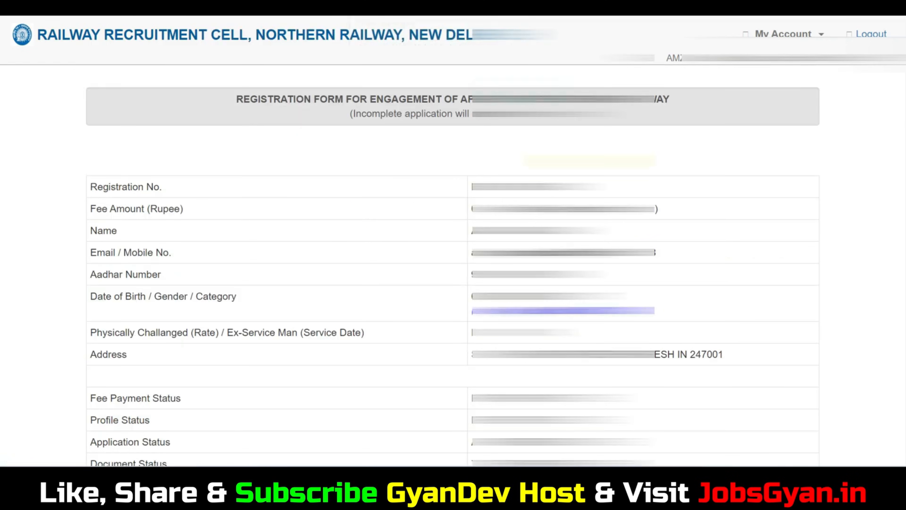